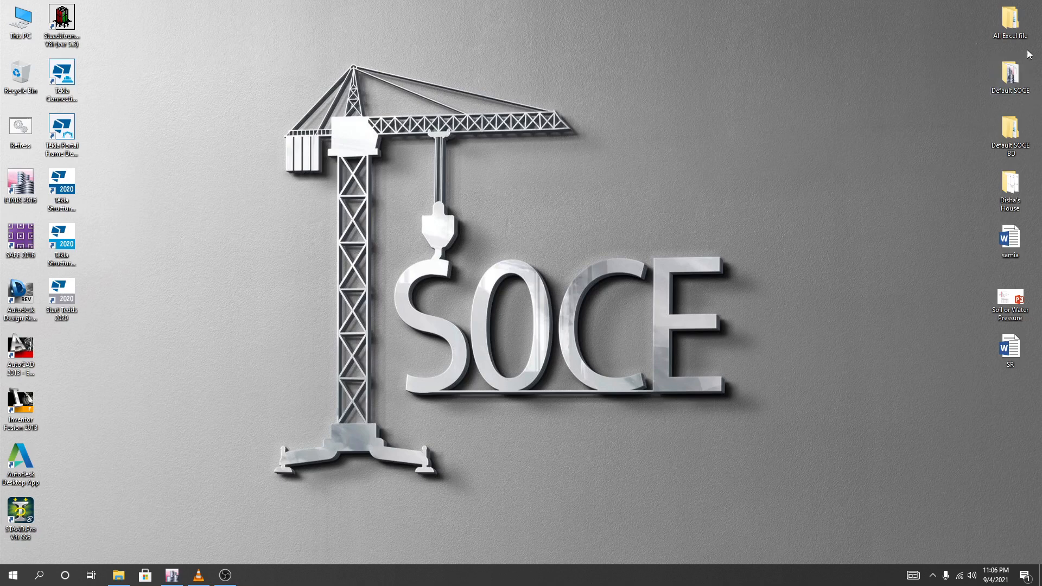
# Open the "Soft story X & Y Direction" workbook from the Building Check file folder inside All Excel file and maximize it
pyautogui.doubleClick(1023, 21)
pyautogui.doubleClick(458, 155)
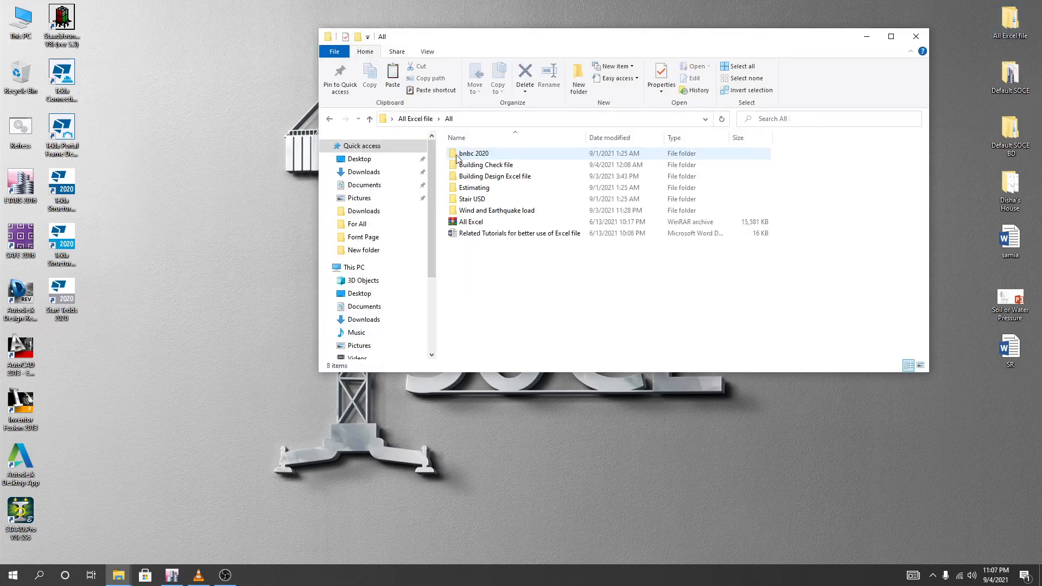
pyautogui.doubleClick(492, 166)
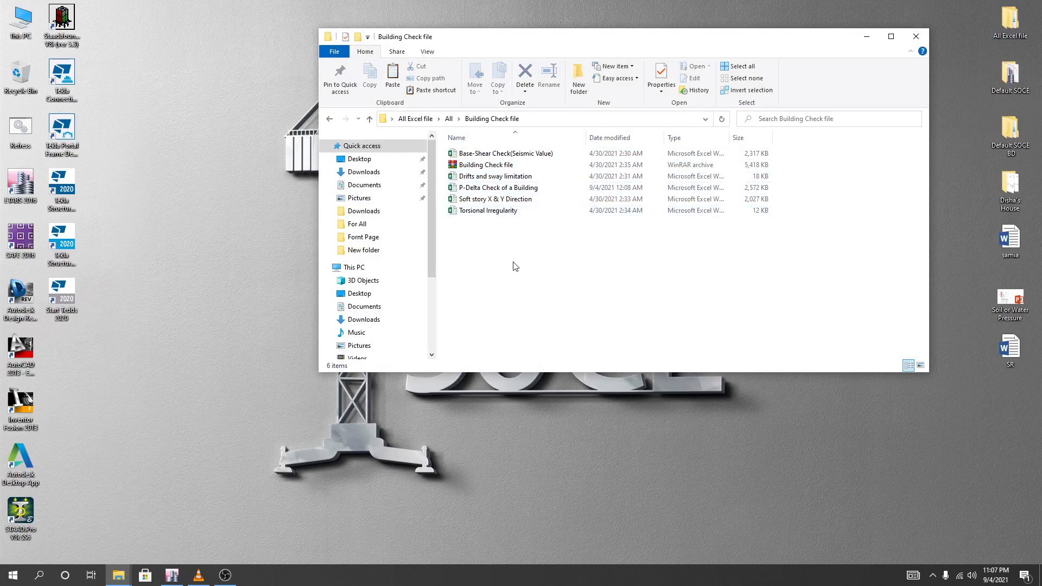
pyautogui.click(487, 189)
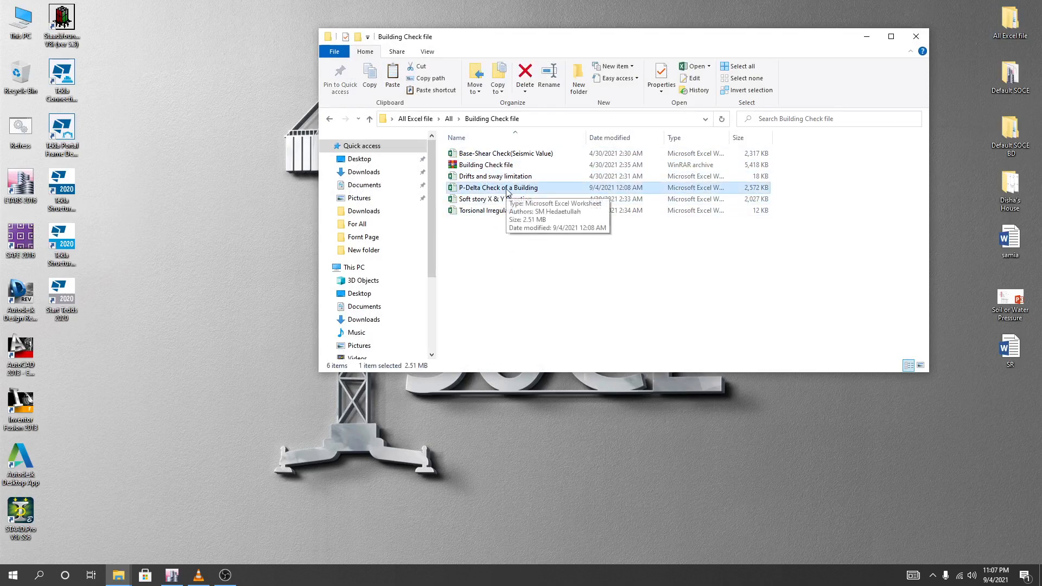
pyautogui.click(498, 201)
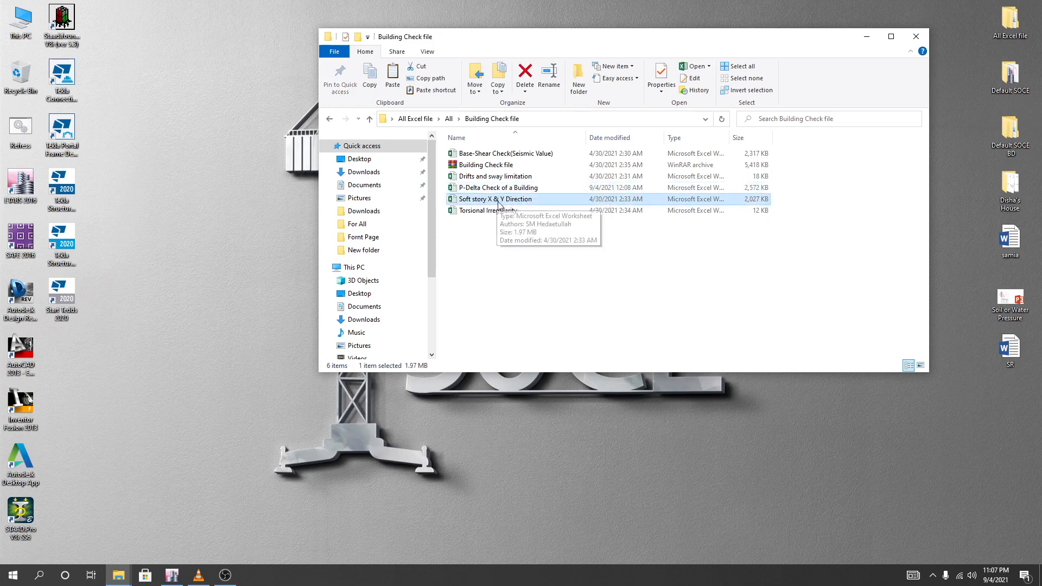
pyautogui.doubleClick(498, 201)
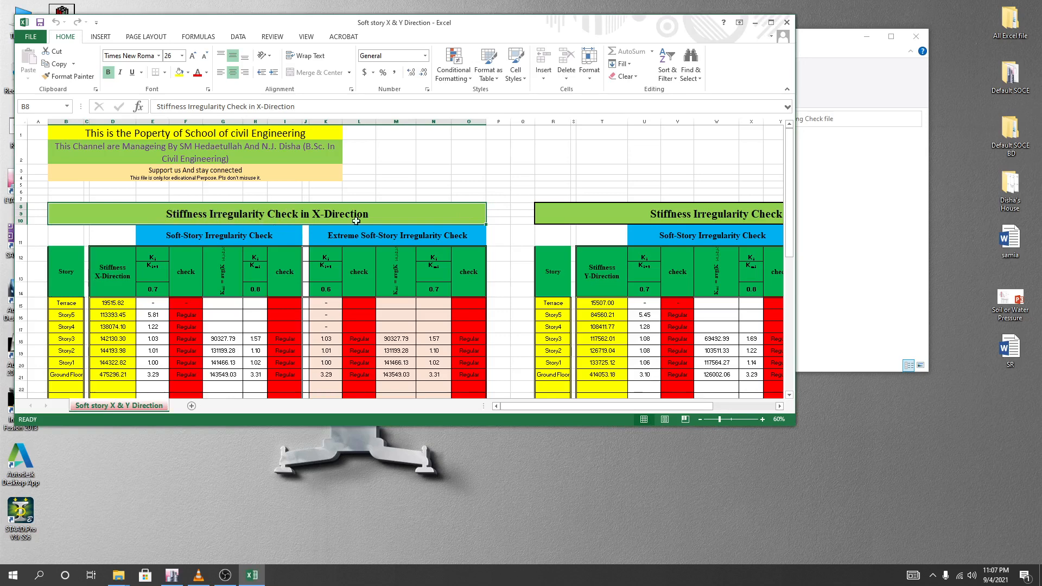
pyautogui.click(769, 23)
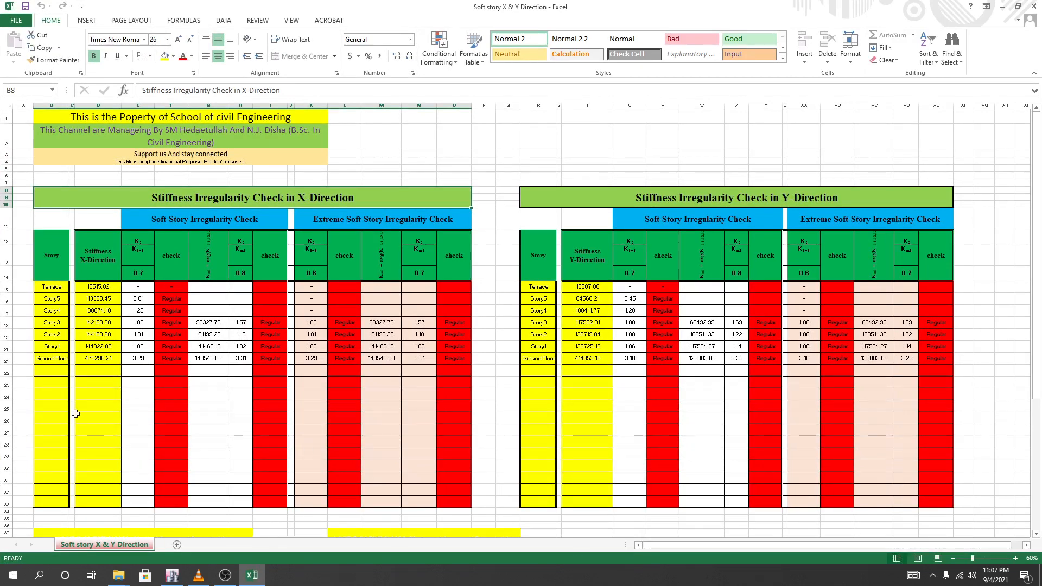
# Examine the X- and Y-direction stiffness irregularity tables, the ASCE 7-05/BNBC 2020 irregularity definitions, and the story names from Terrace to Ground Floor
pyautogui.scroll(-2, 206, 347)
pyautogui.scroll(2, 217, 320)
pyautogui.scroll(-7, 252, 349)
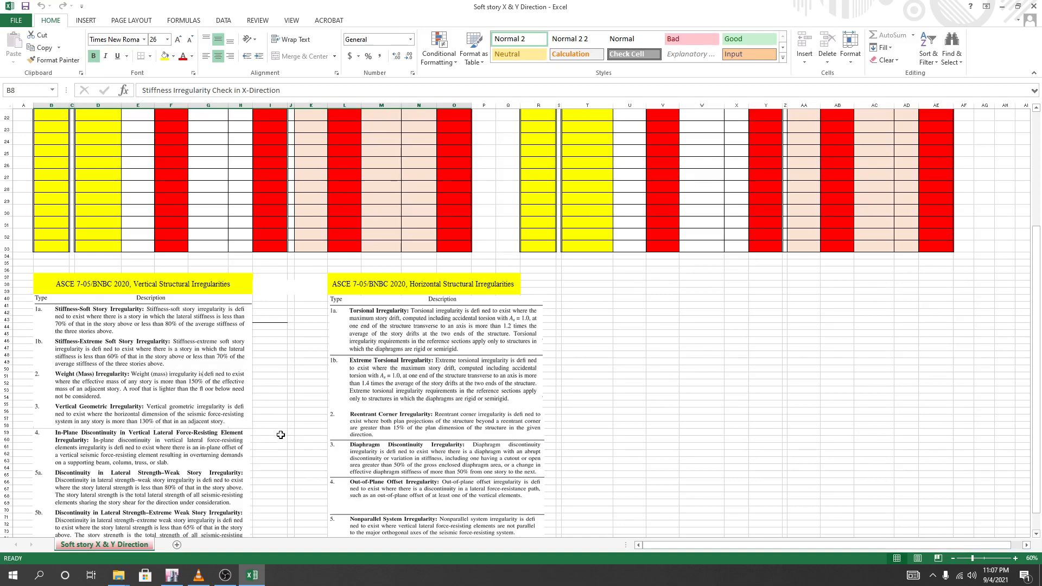
pyautogui.scroll(7, 280, 435)
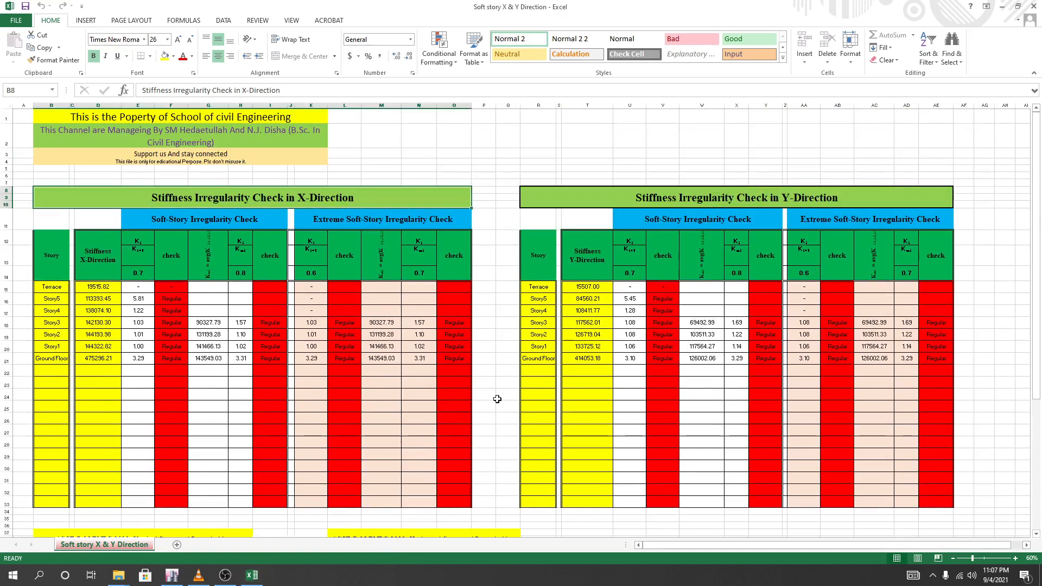
pyautogui.scroll(-10, 484, 424)
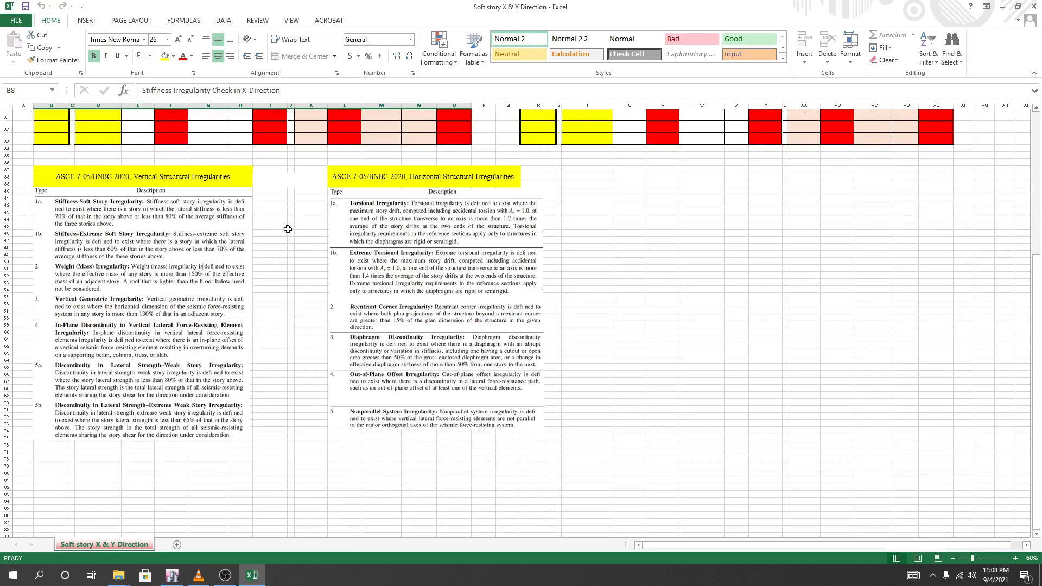
pyautogui.scroll(10, 288, 229)
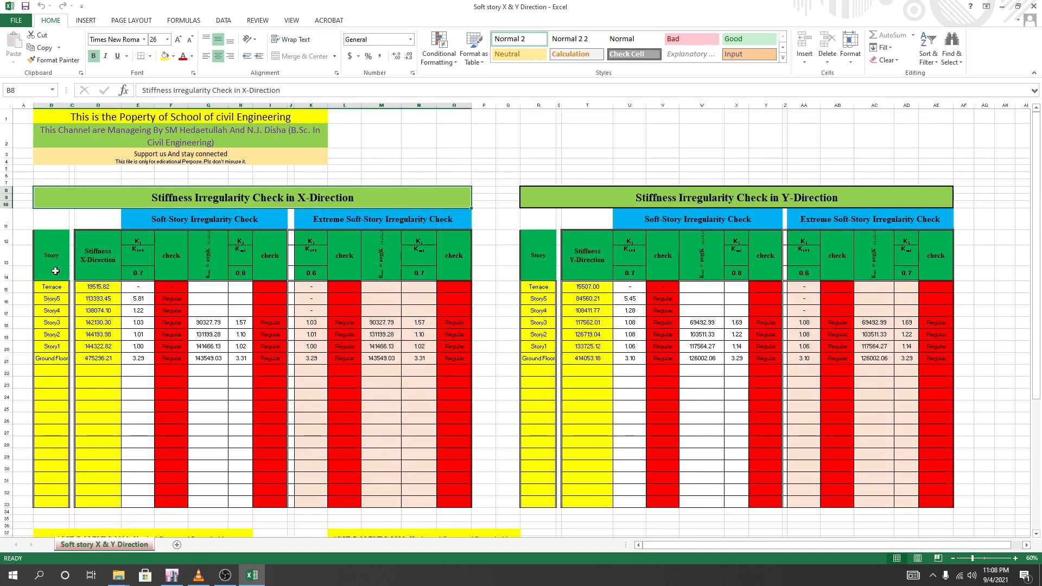
pyautogui.click(47, 286)
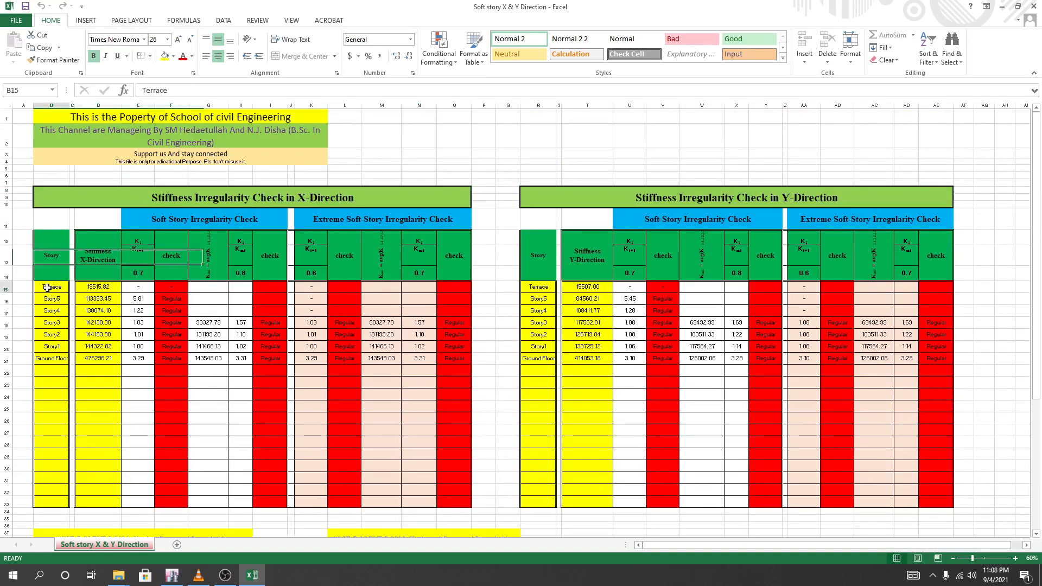
pyautogui.click(57, 359)
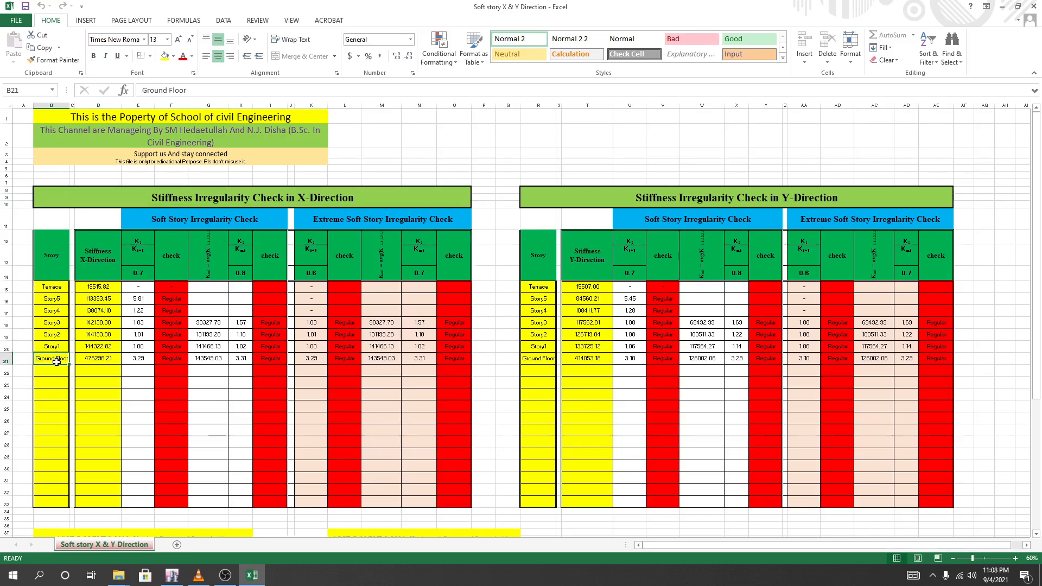
# Switch to ETABS and open the model's Story Data for editing from the story and grid system settings
pyautogui.click(171, 574)
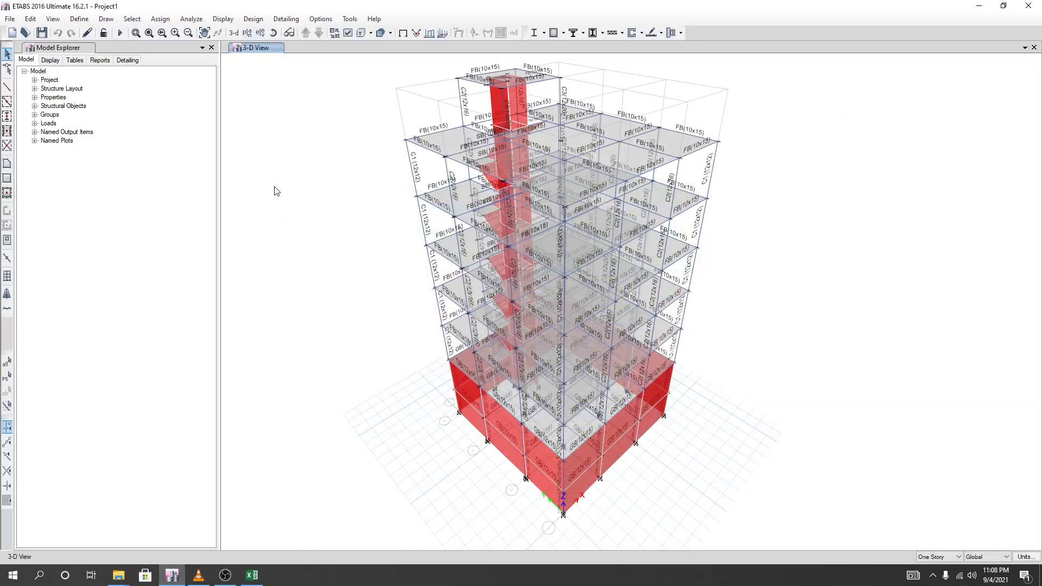
pyautogui.rightClick(268, 144)
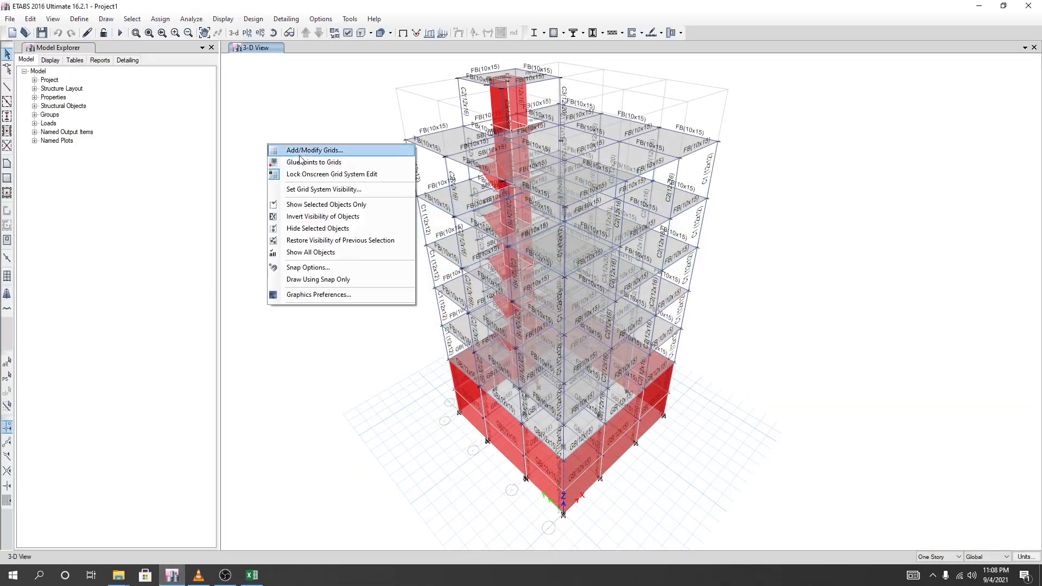
pyautogui.click(301, 149)
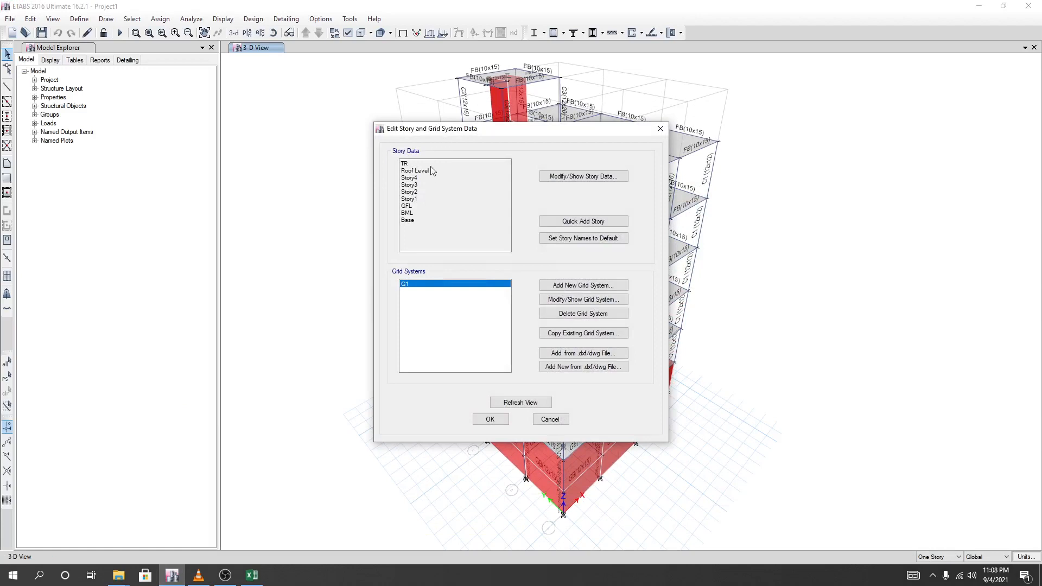
pyautogui.moveTo(479, 130); pyautogui.dragTo(387, 130)
pyautogui.click(483, 179)
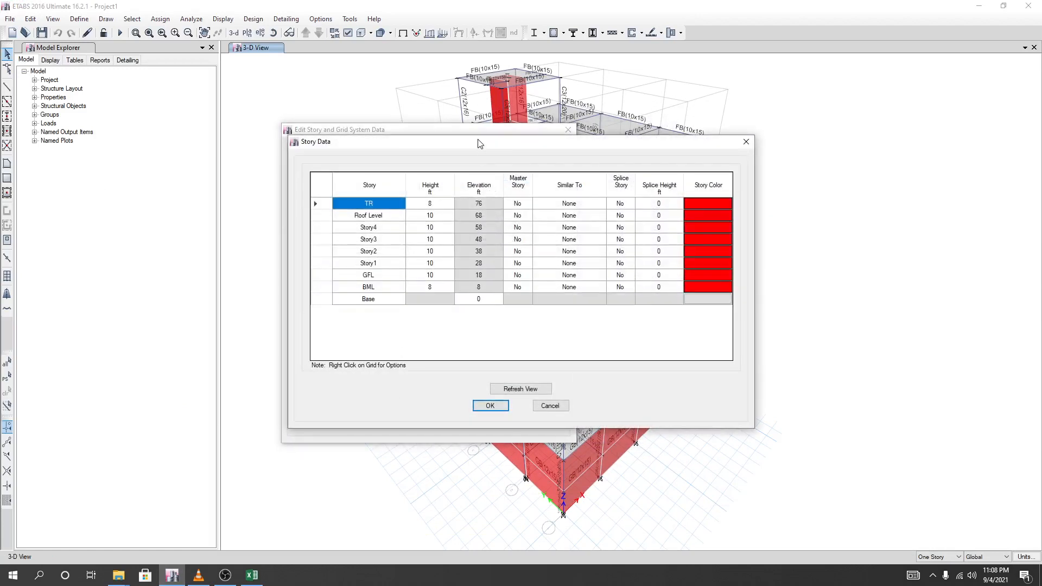
pyautogui.moveTo(480, 142); pyautogui.dragTo(374, 153)
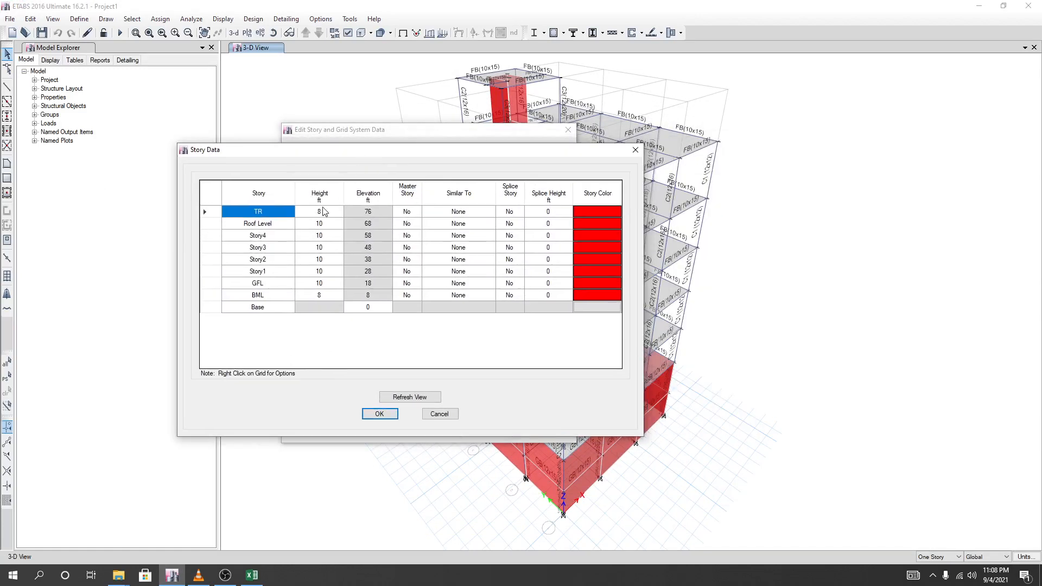
# Review the story names in the Story Data table from Base up to TR
pyautogui.click(258, 308)
pyautogui.press('Up')
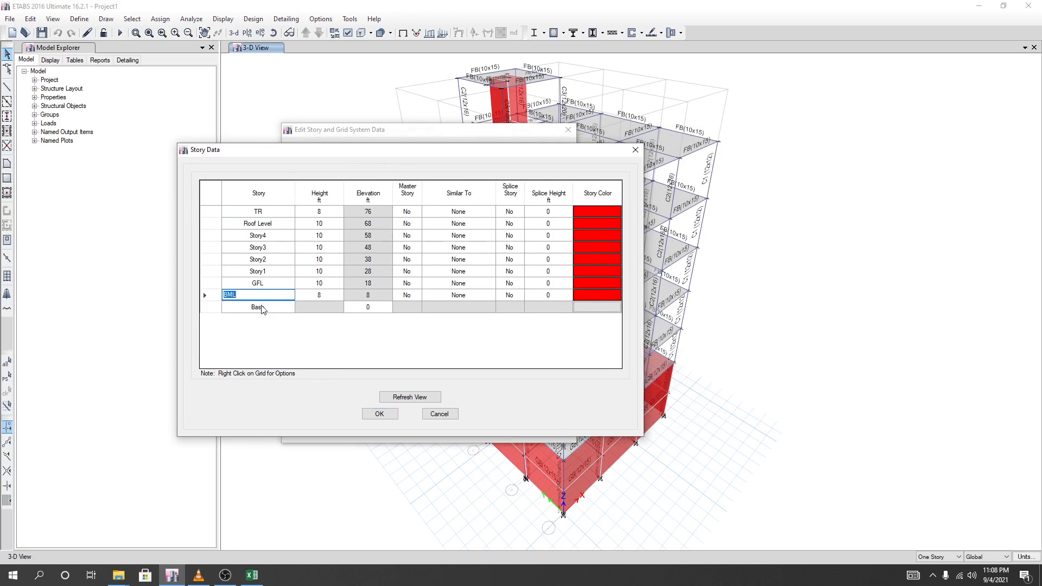
pyautogui.press('Up')
pyautogui.click(271, 235)
pyautogui.click(267, 223)
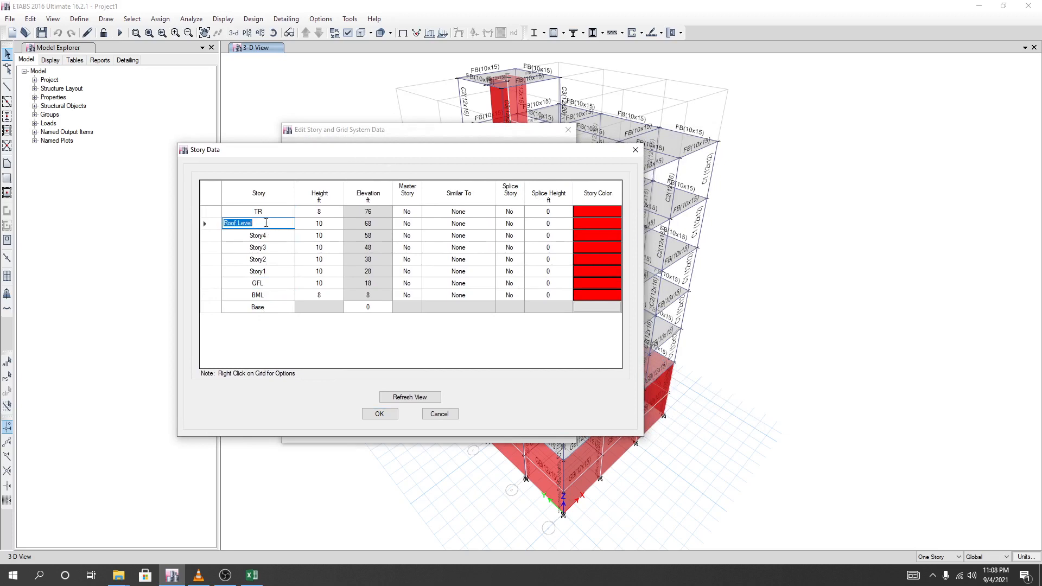
pyautogui.click(266, 214)
pyautogui.click(266, 225)
pyautogui.press('Up')
# Rename the Roof Level story as Story5 and apply the story data changes to the model
pyautogui.click(267, 223)
pyautogui.click(238, 224)
pyautogui.moveTo(260, 224); pyautogui.dragTo(206, 230)
pyautogui.write('Story5')
pyautogui.click(205, 224)
pyautogui.click(288, 334)
pyautogui.click(410, 400)
pyautogui.click(388, 415)
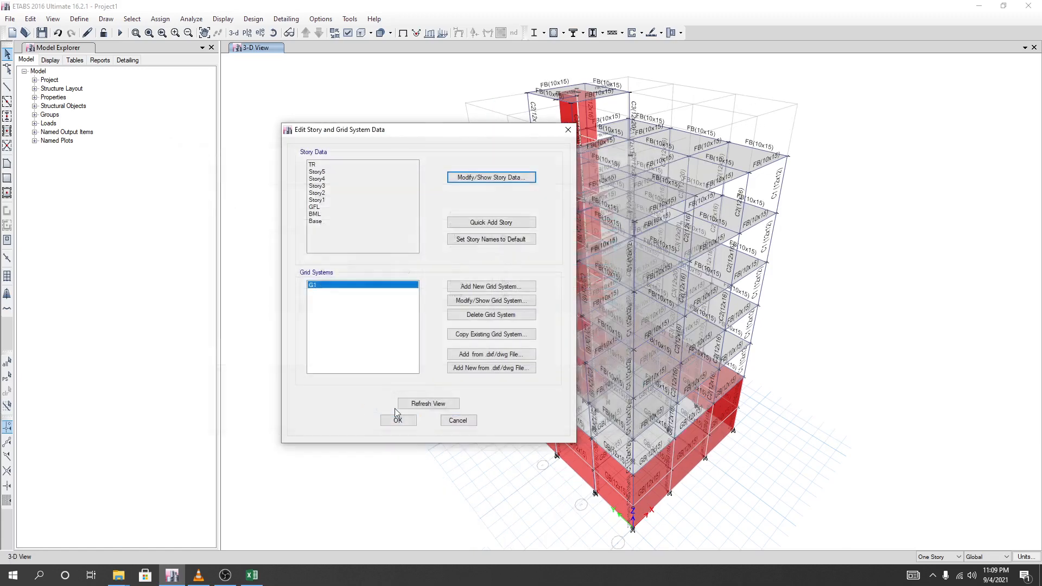
pyautogui.click(396, 420)
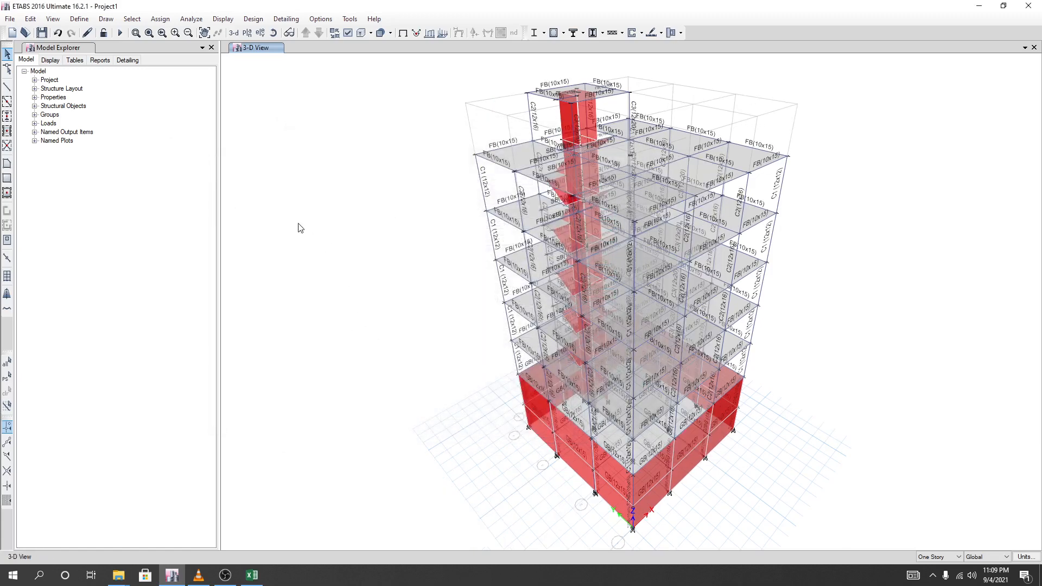
# Run the analysis of the building model and switch to the Excel workbook
pyautogui.click(119, 33)
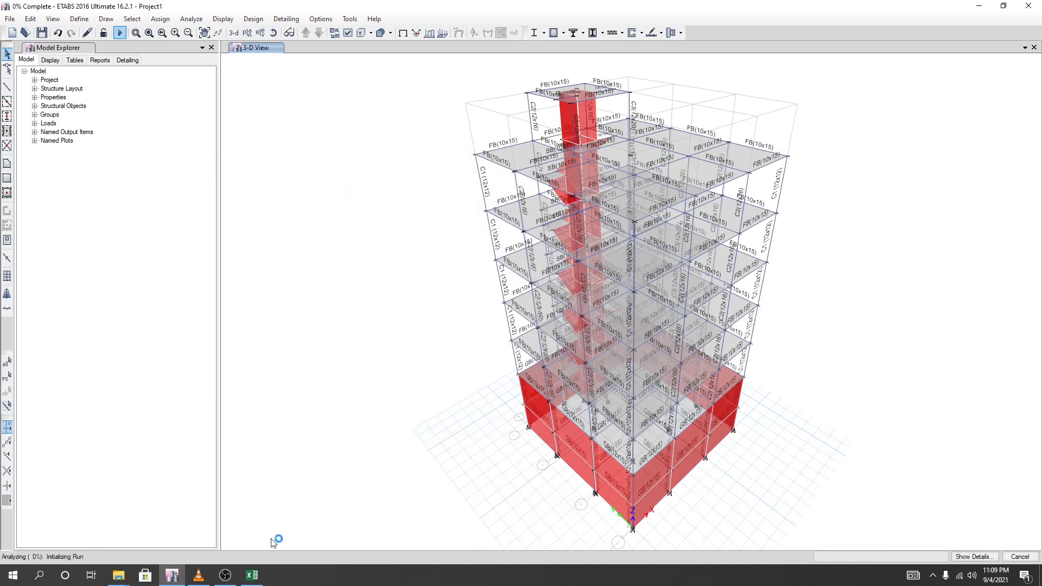
pyautogui.click(253, 583)
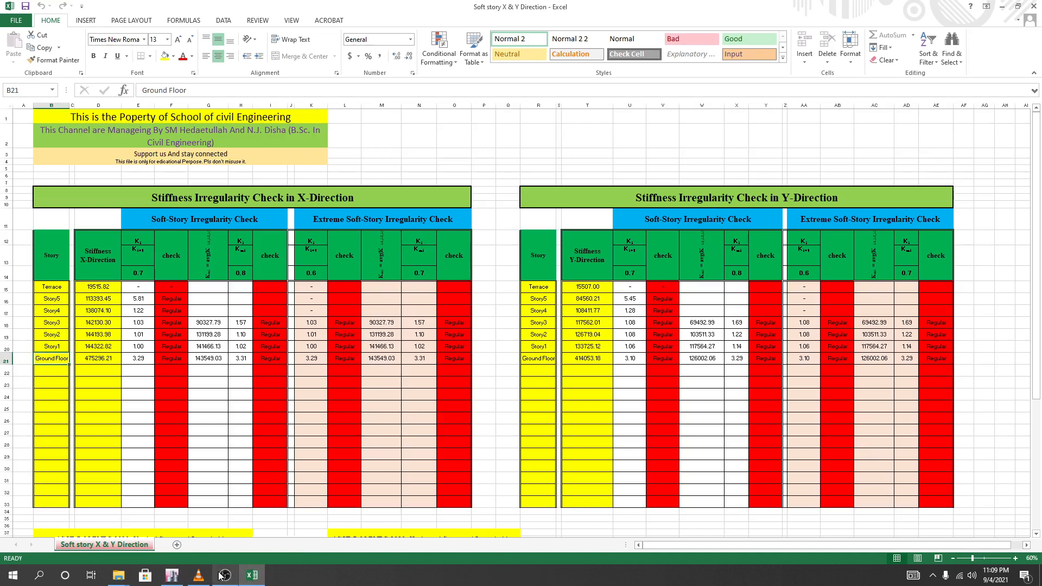
pyautogui.moveTo(247, 581)
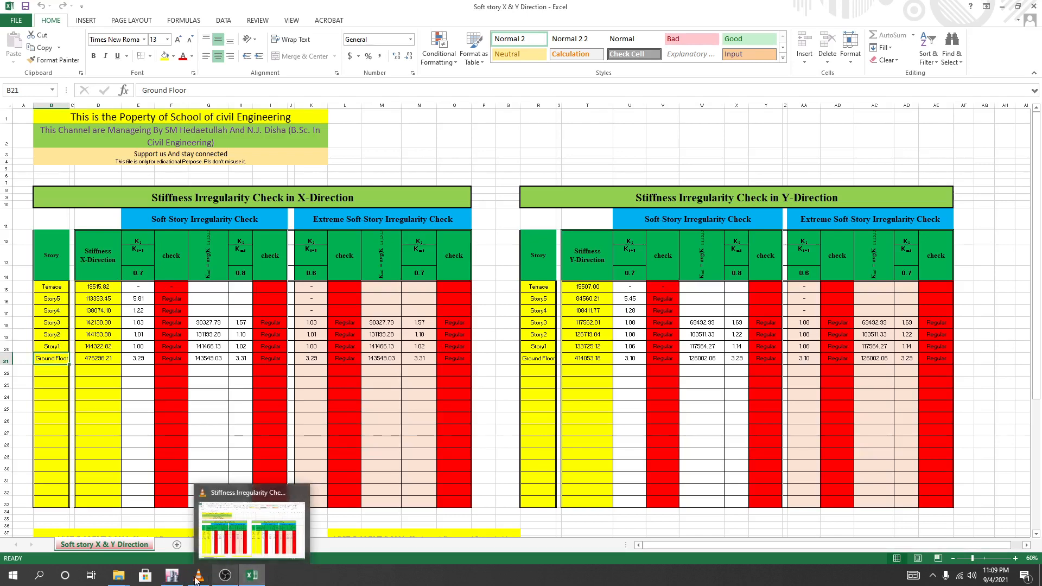
# Switch back to ETABS, display the Story Data table from the model's Structure Layout tables, and look through its stories
pyautogui.click(172, 575)
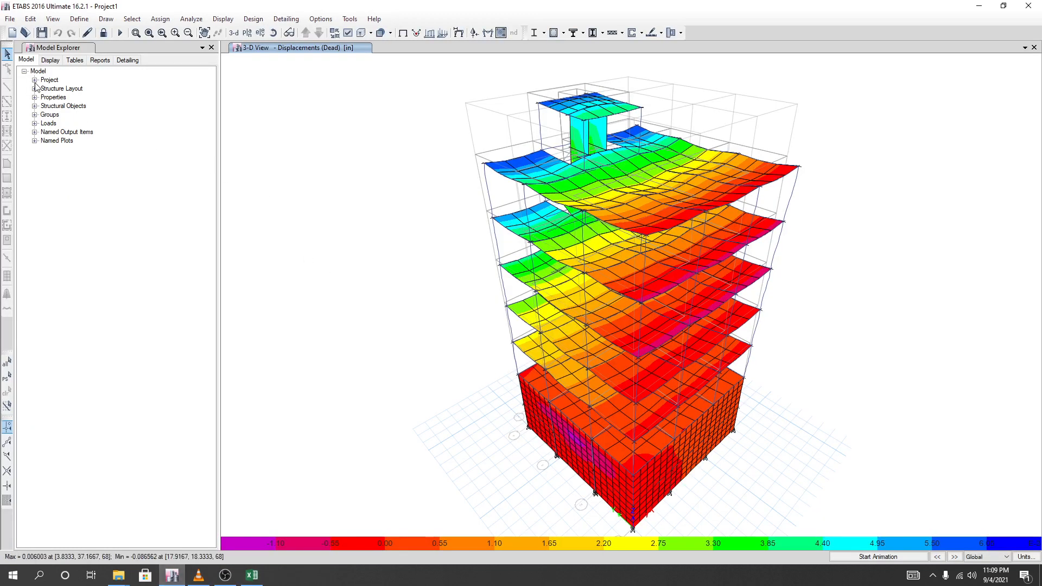
pyautogui.click(74, 60)
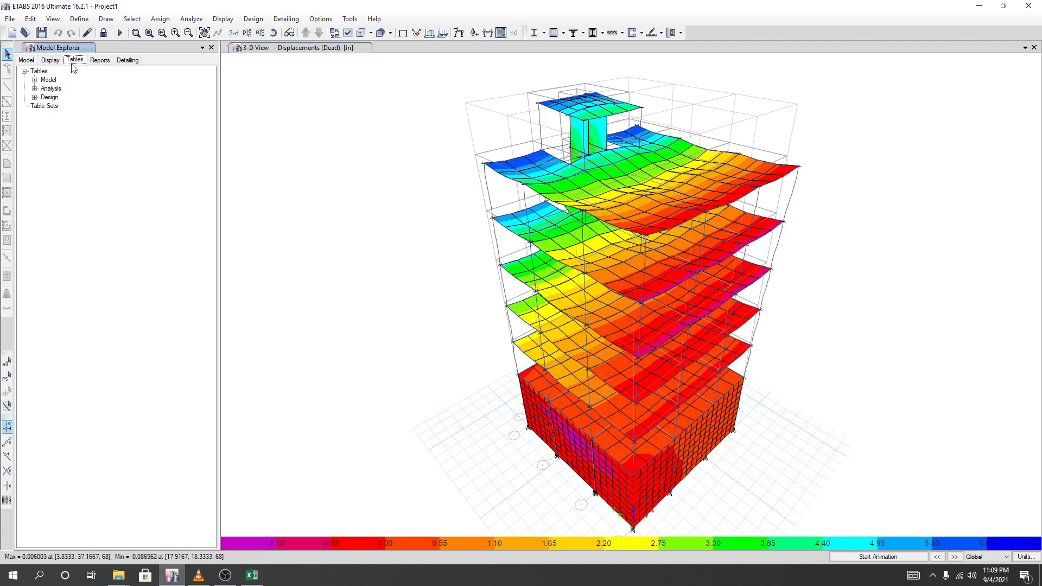
pyautogui.click(34, 80)
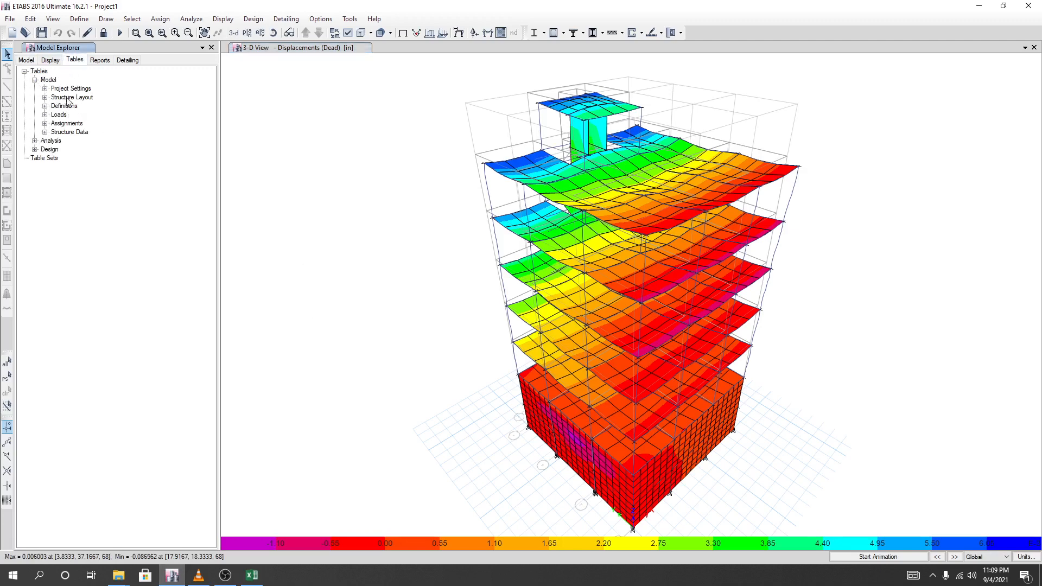
pyautogui.click(45, 97)
pyautogui.doubleClick(74, 106)
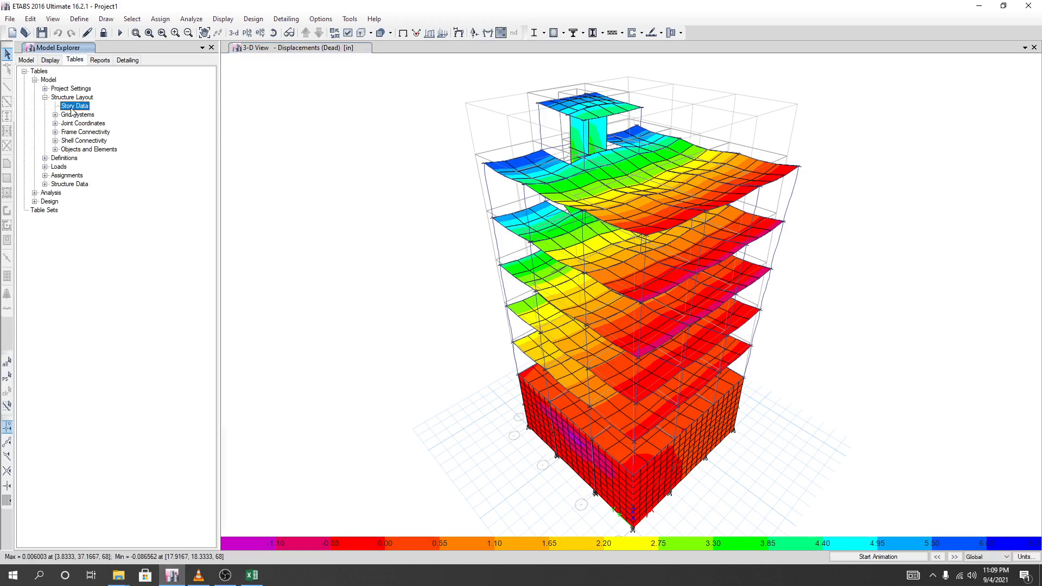
pyautogui.scroll(-2, 312, 496)
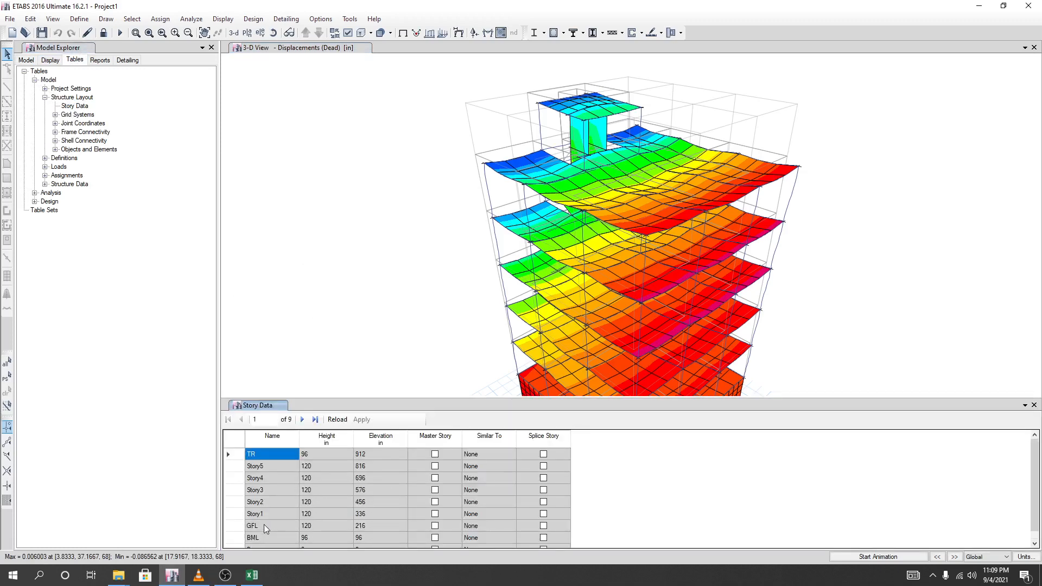
pyautogui.scroll(2, 263, 515)
pyautogui.scroll(-1, 262, 538)
pyautogui.scroll(1, 264, 536)
pyautogui.scroll(-1, 261, 532)
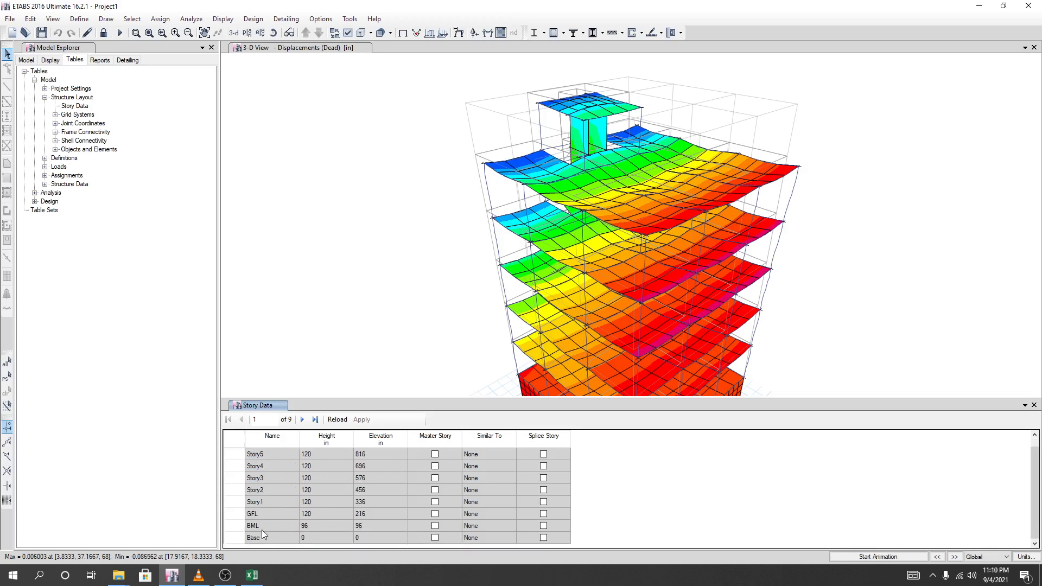
pyautogui.scroll(1, 273, 510)
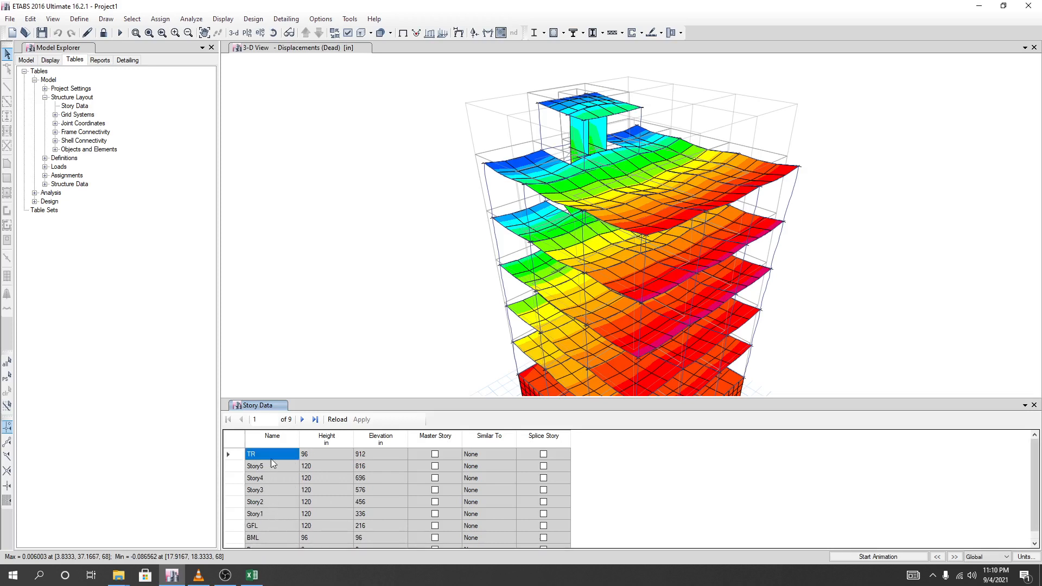
# Copy the story names TR through BML and paste them with destination formatting into the X-direction Story column from B15 in Excel
pyautogui.moveTo(263, 455); pyautogui.dragTo(269, 565)
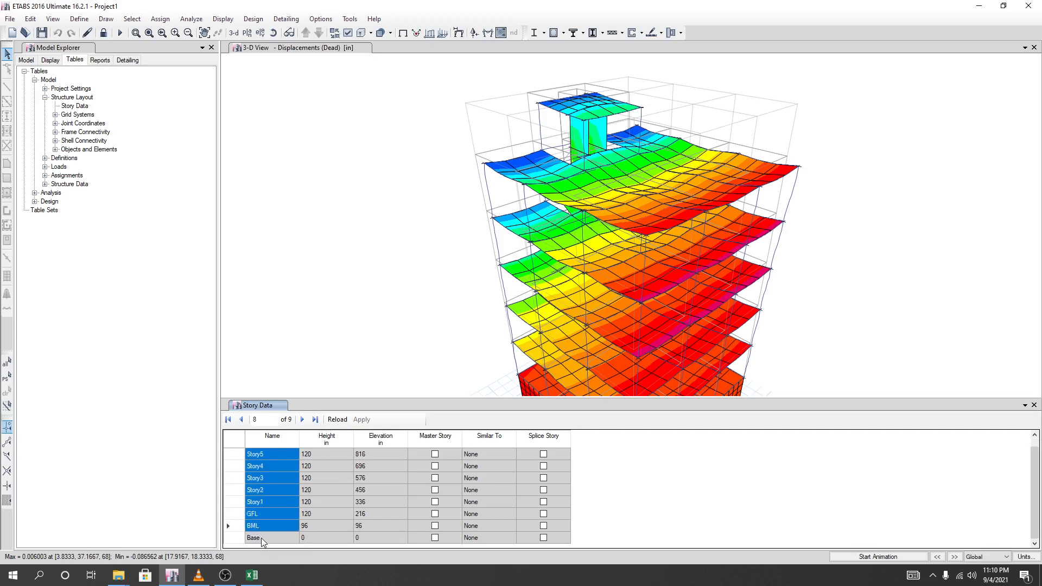
pyautogui.rightClick(262, 523)
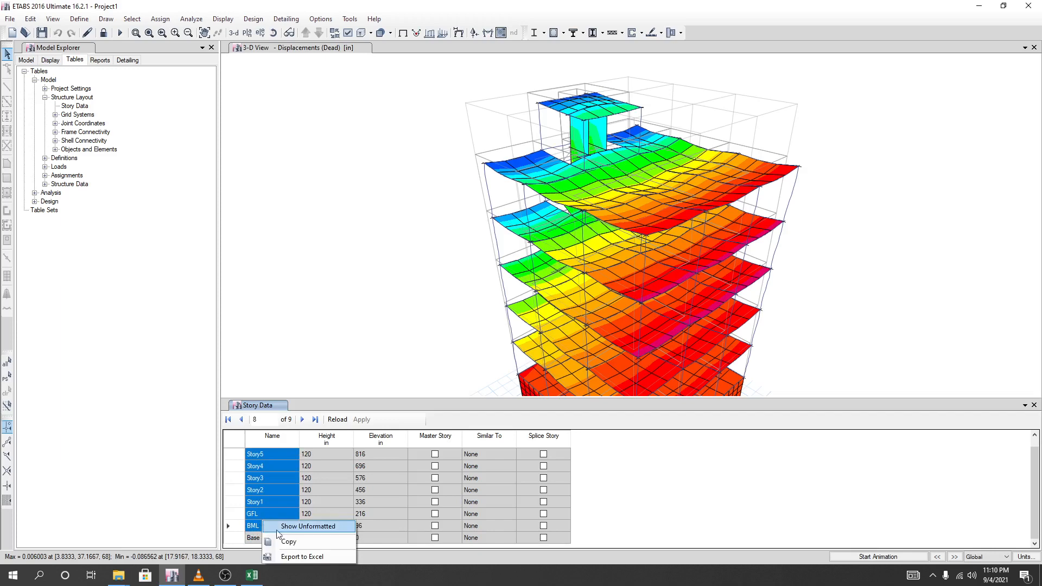
pyautogui.click(294, 541)
pyautogui.click(251, 574)
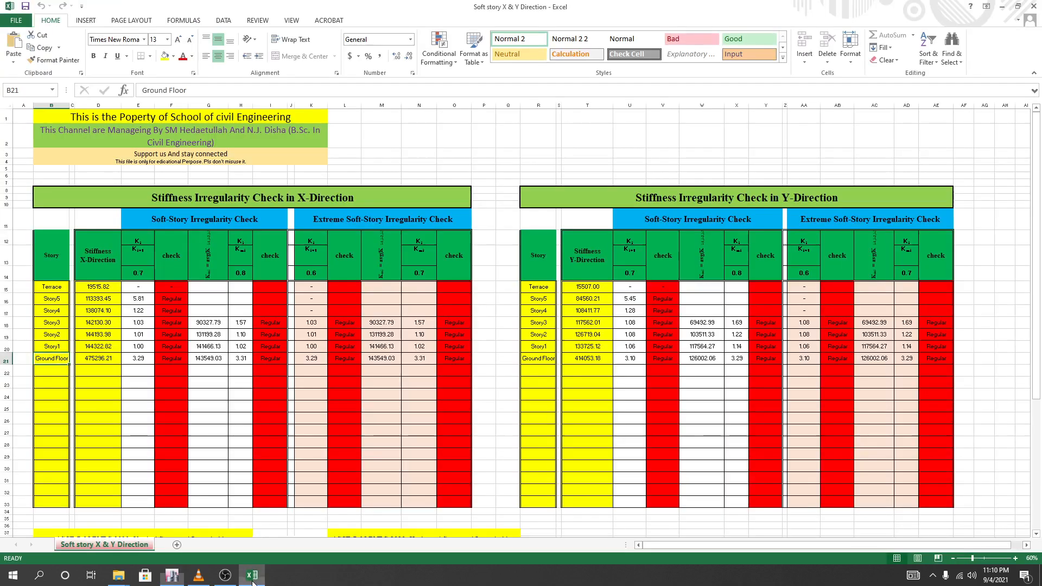
pyautogui.rightClick(52, 289)
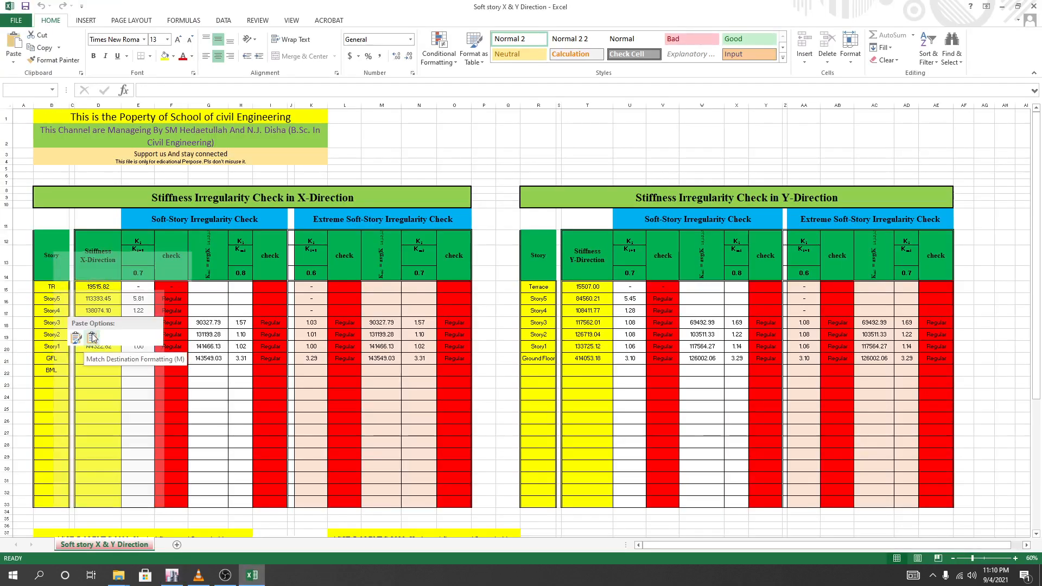
pyautogui.click(91, 337)
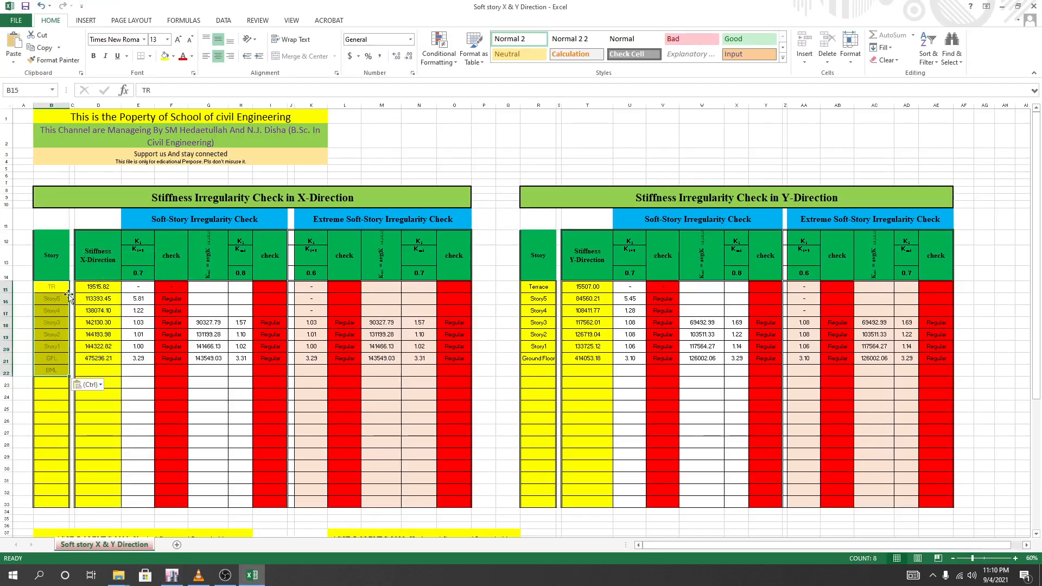
# Paste the copied story names with destination formatting into the Y-direction Story column from R15, save the workbook, and view the irregularity definitions below
pyautogui.rightClick(535, 288)
pyautogui.click(574, 337)
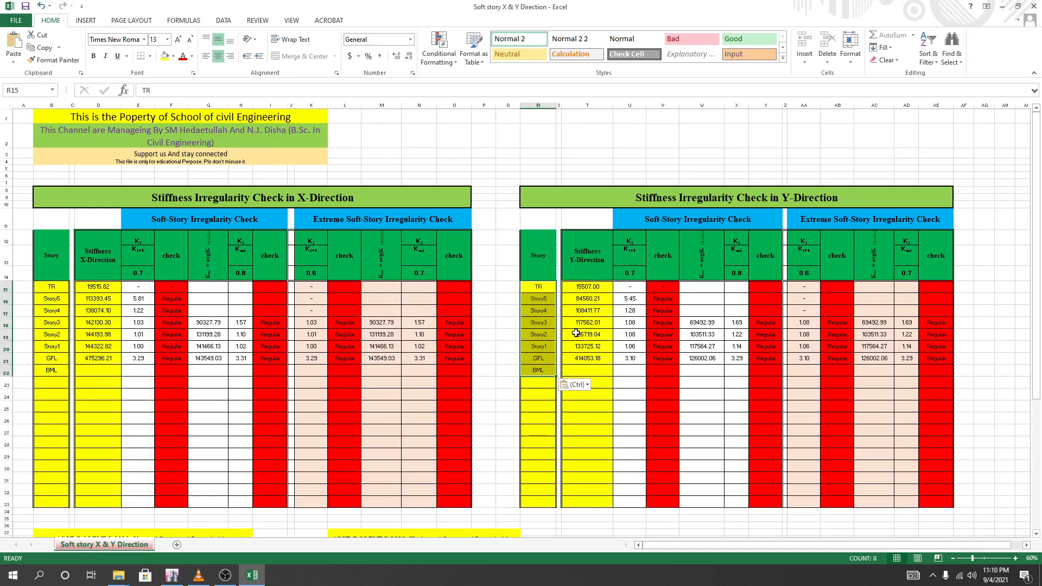
pyautogui.click(507, 395)
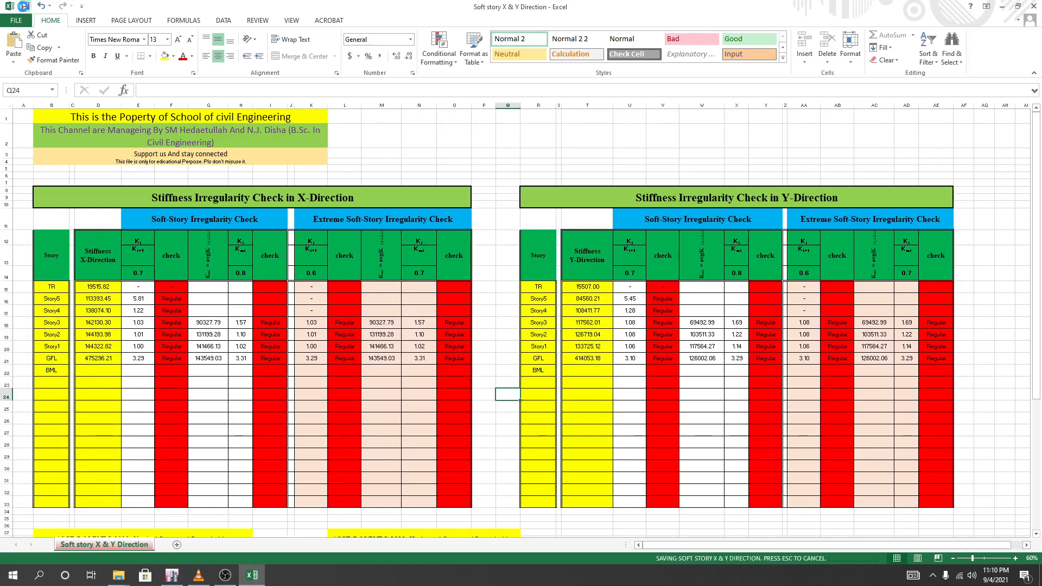
pyautogui.press('Escape')
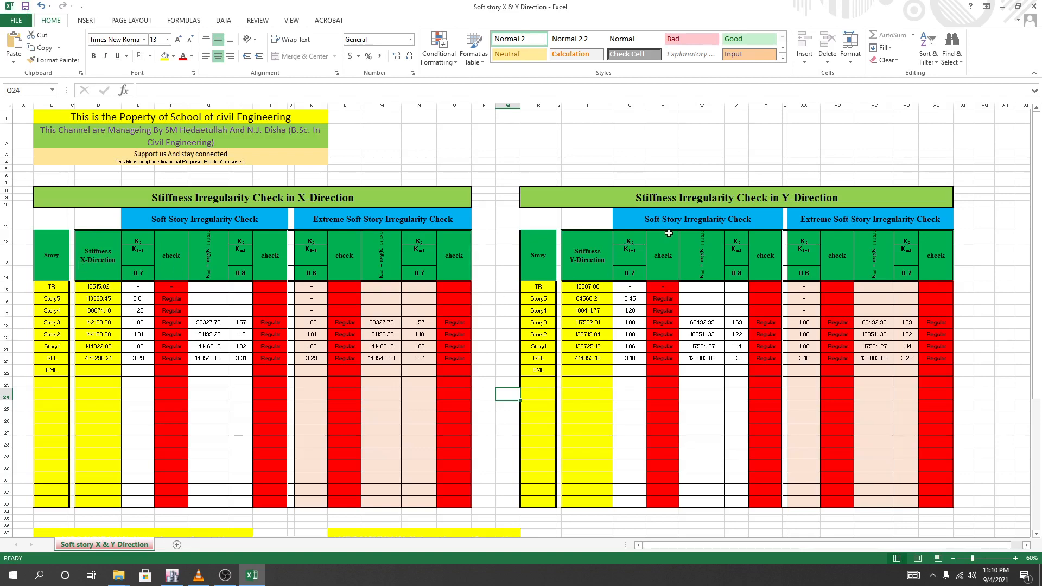
pyautogui.scroll(-7, 352, 356)
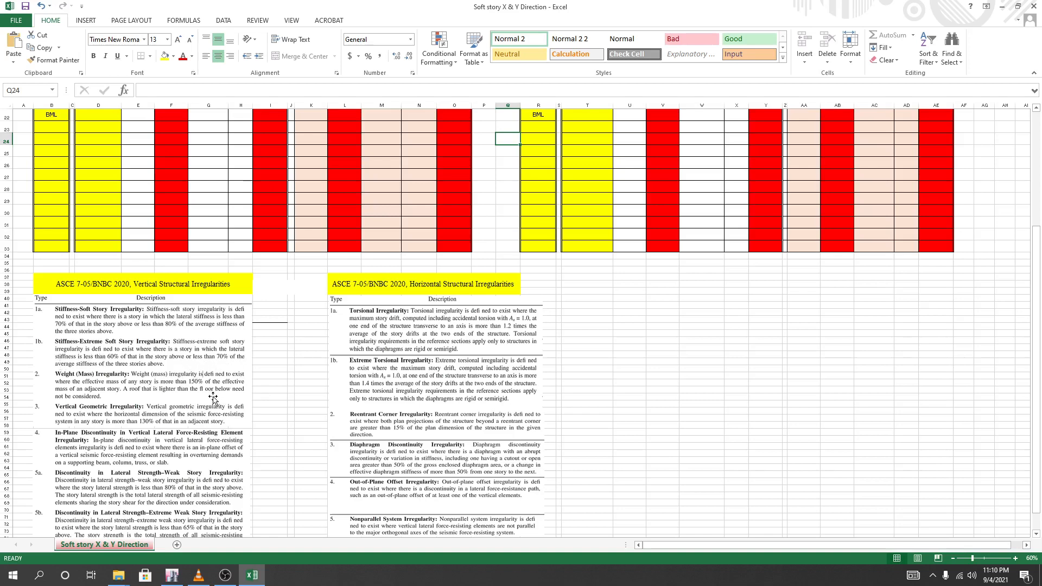
pyautogui.scroll(7, 202, 375)
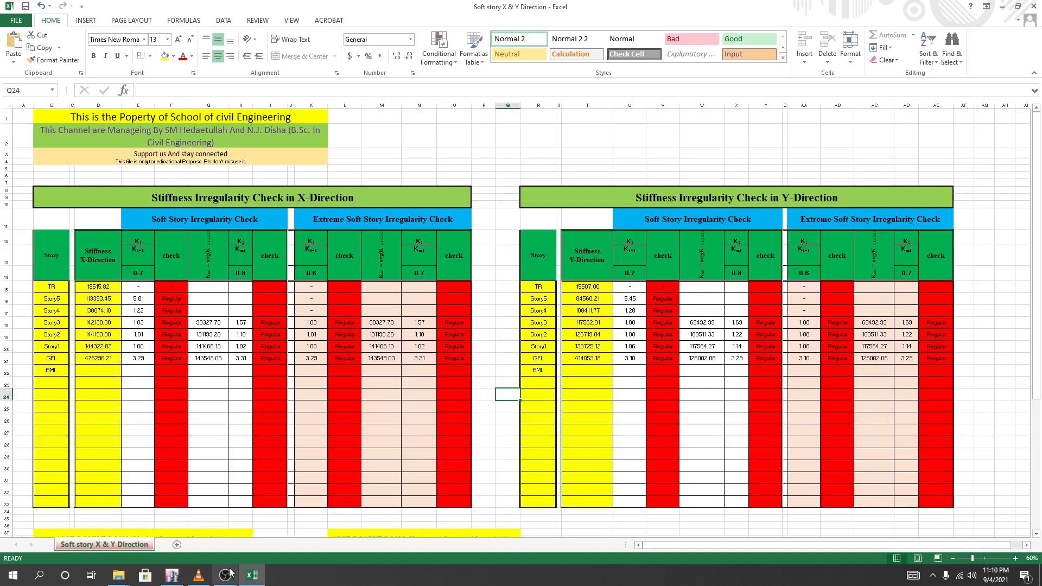
# Switch to ETABS, close the Story Data table, and display the Story Stiffness table from the analysis structure results
pyautogui.click(171, 575)
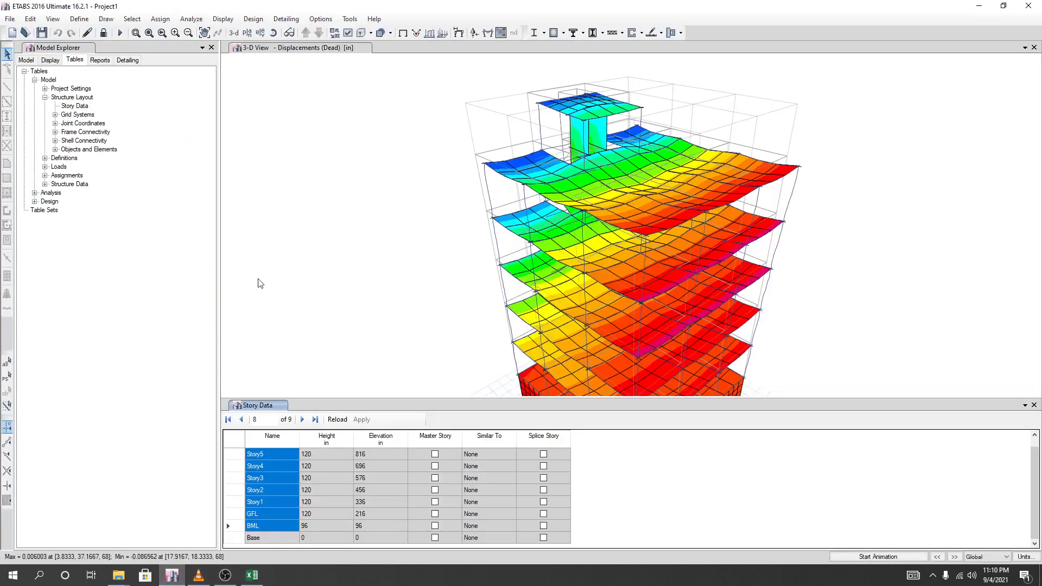
pyautogui.click(1034, 404)
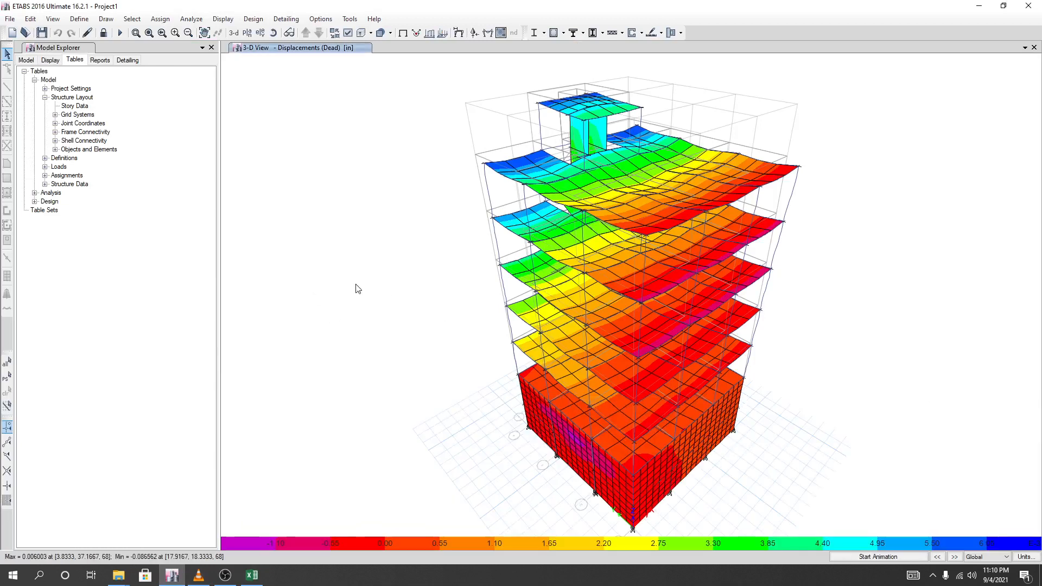
pyautogui.click(35, 80)
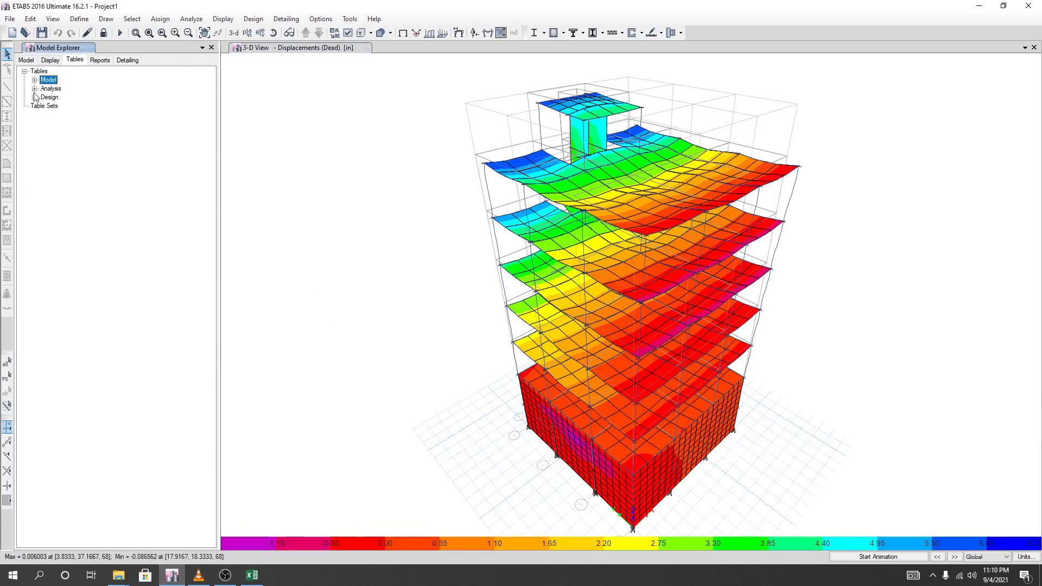
pyautogui.click(34, 89)
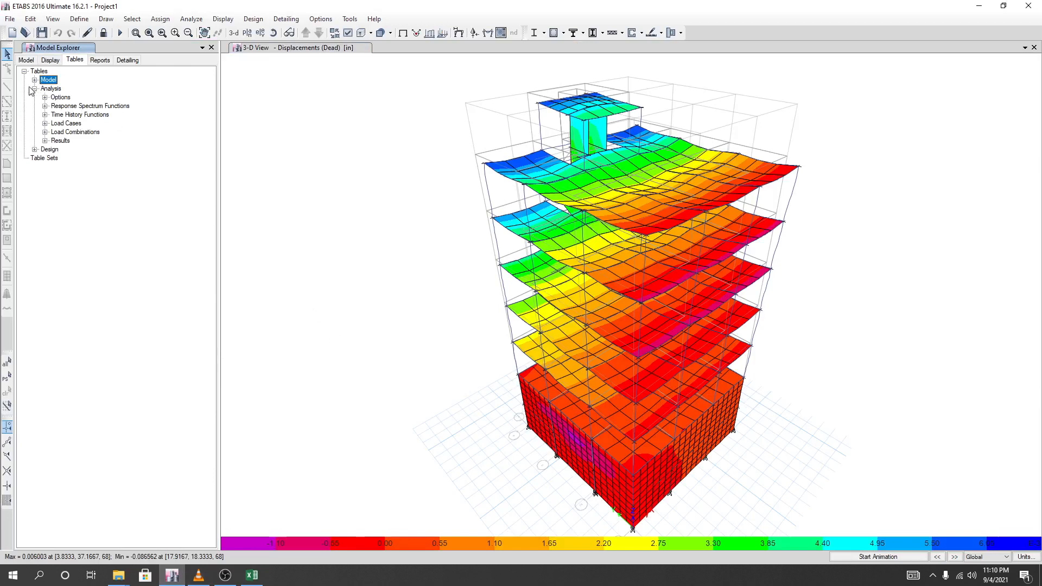
pyautogui.click(45, 141)
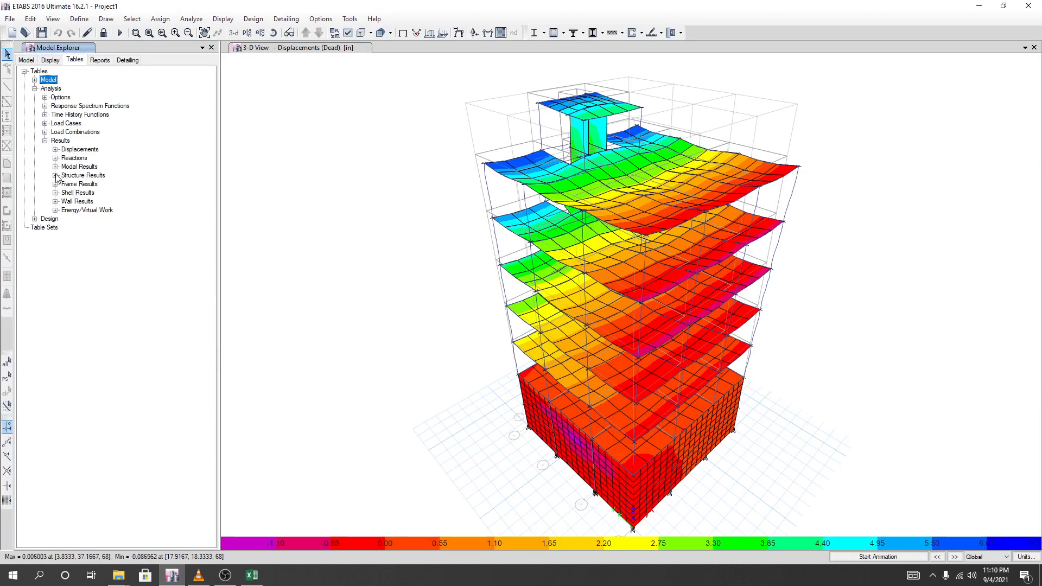
pyautogui.click(55, 175)
pyautogui.doubleClick(89, 202)
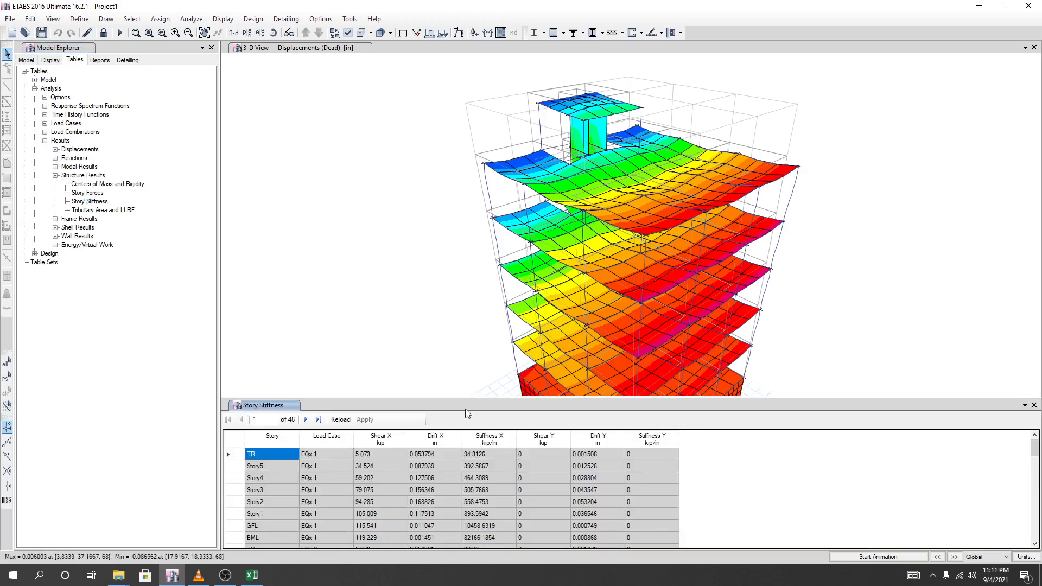
# Filter the Story Stiffness table by load case to show only EQx 1, EQx 2 and EQx 3
pyautogui.scroll(-2, 318, 480)
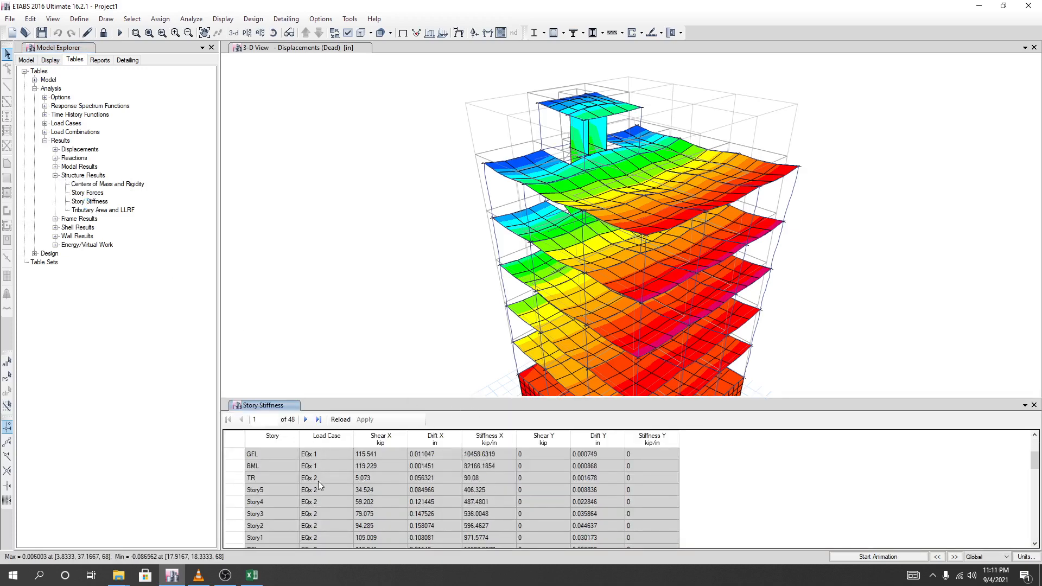
pyautogui.scroll(2, 322, 489)
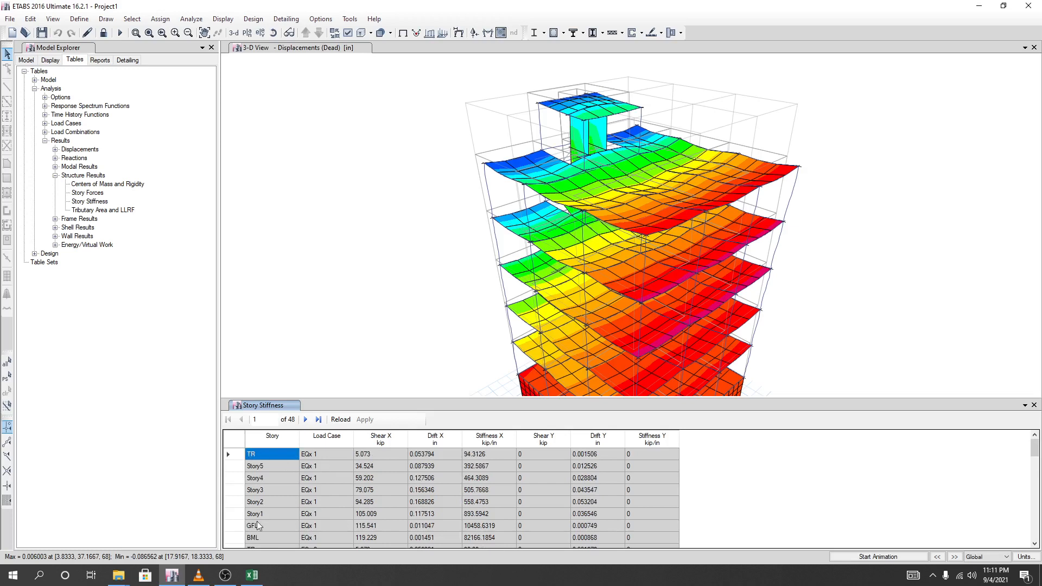
pyautogui.scroll(-2, 272, 470)
pyautogui.scroll(2, 272, 468)
pyautogui.scroll(-1, 265, 505)
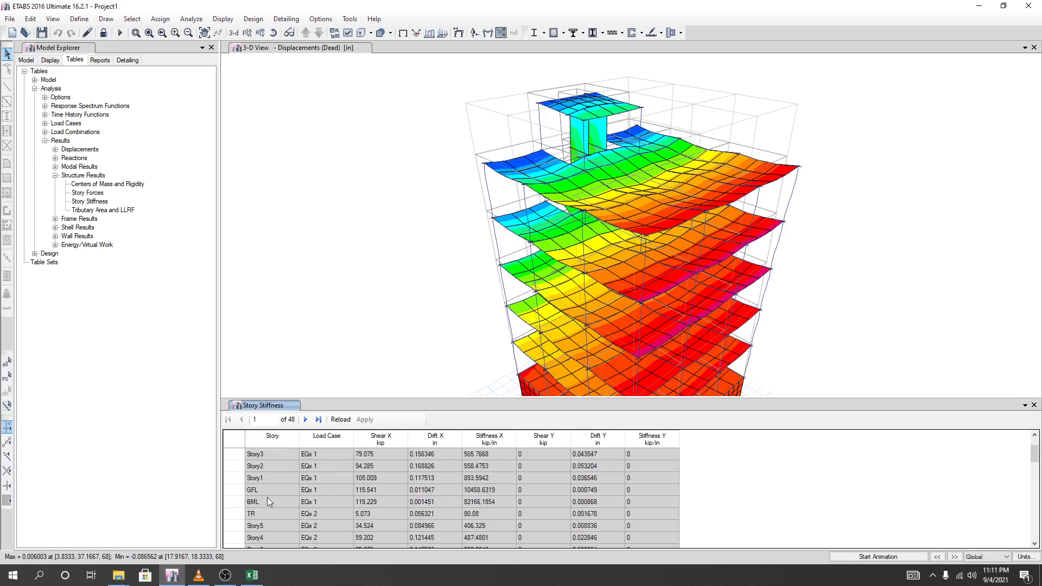
pyautogui.scroll(-1, 267, 497)
pyautogui.scroll(2, 263, 472)
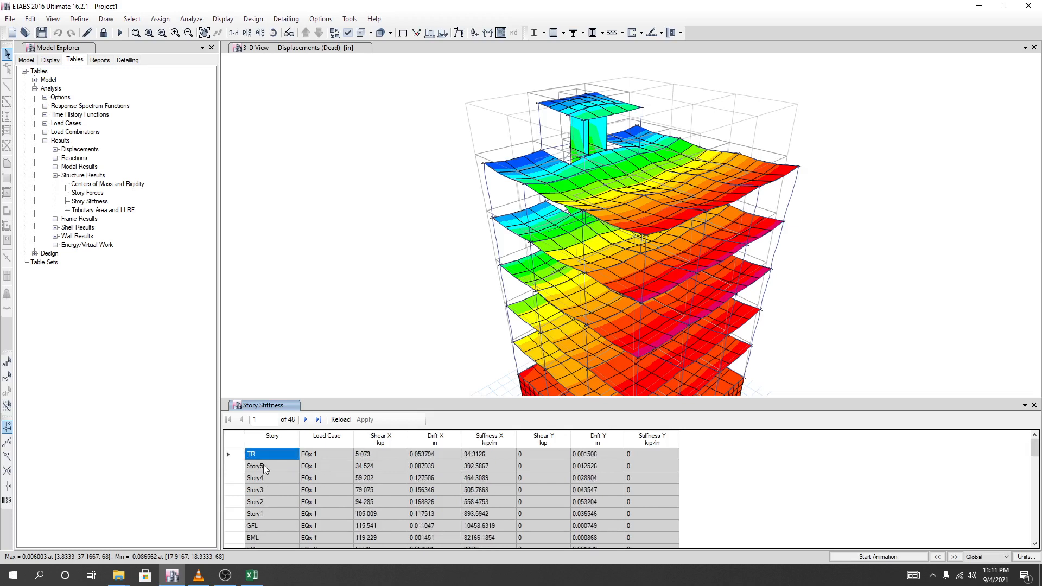
pyautogui.rightClick(328, 440)
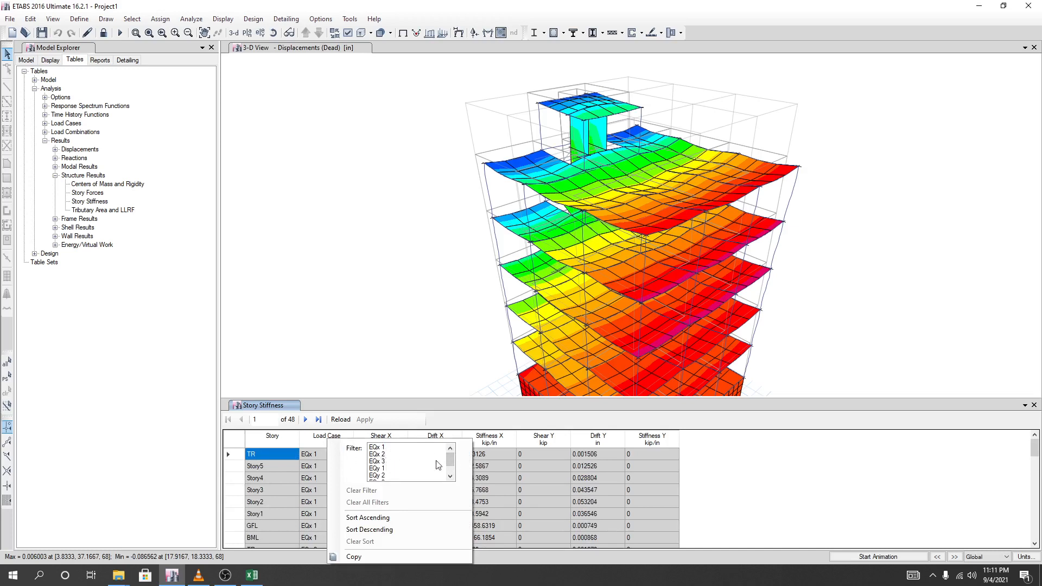
pyautogui.moveTo(450, 459)
pyautogui.mouseDown()
pyautogui.moveTo(452, 470)
pyautogui.moveTo(459, 445)
pyautogui.mouseUp()
pyautogui.moveTo(451, 457)
pyautogui.mouseDown()
pyautogui.moveTo(452, 470)
pyautogui.moveTo(451, 453)
pyautogui.mouseUp()
pyautogui.moveTo(383, 448); pyautogui.dragTo(392, 462)
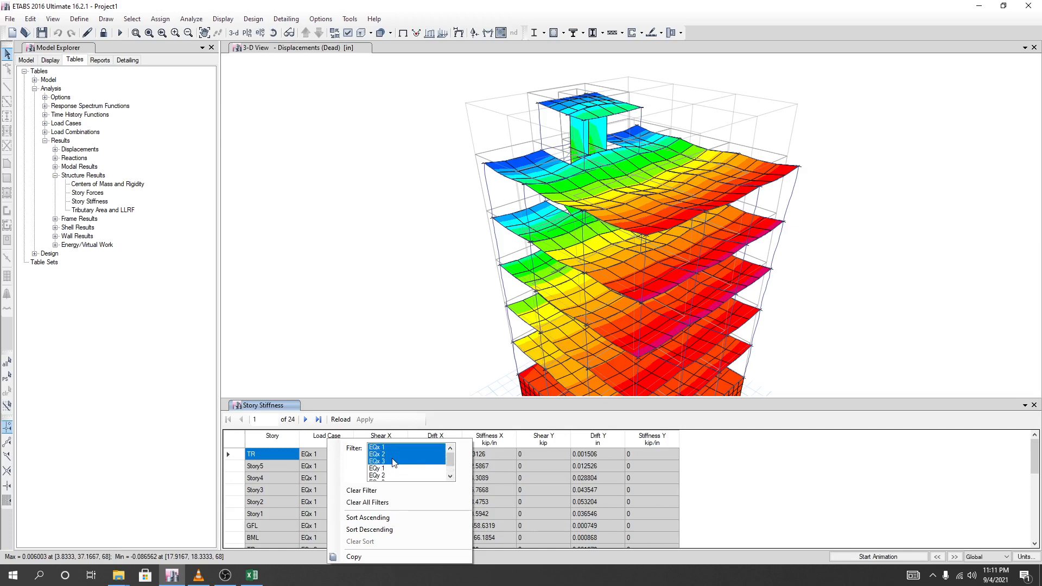
pyautogui.click(393, 406)
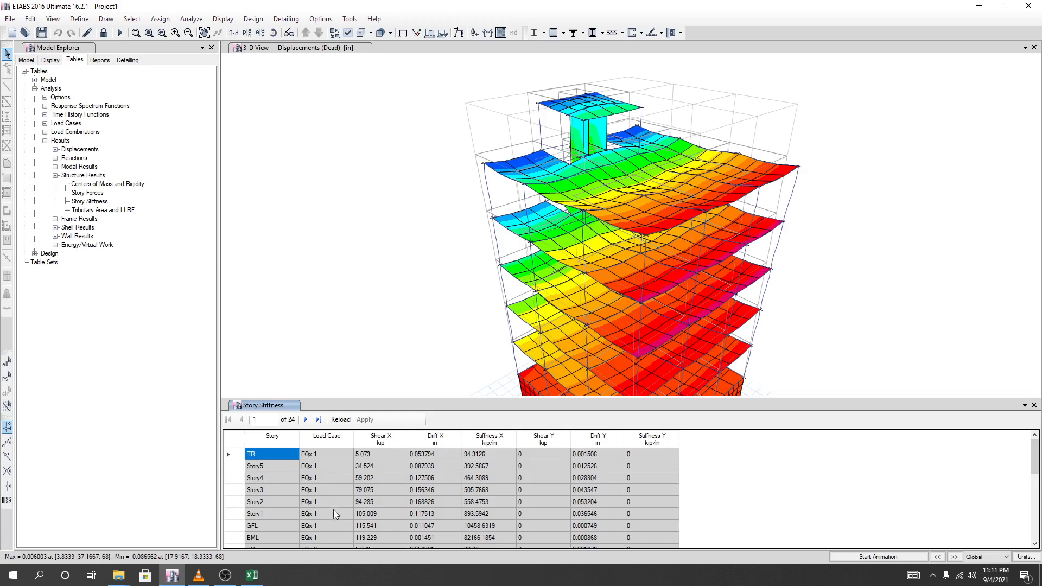
# Examine the Stiffness X values of each story under load cases EQx 1, EQx 2 and EQx 3
pyautogui.scroll(-2, 333, 510)
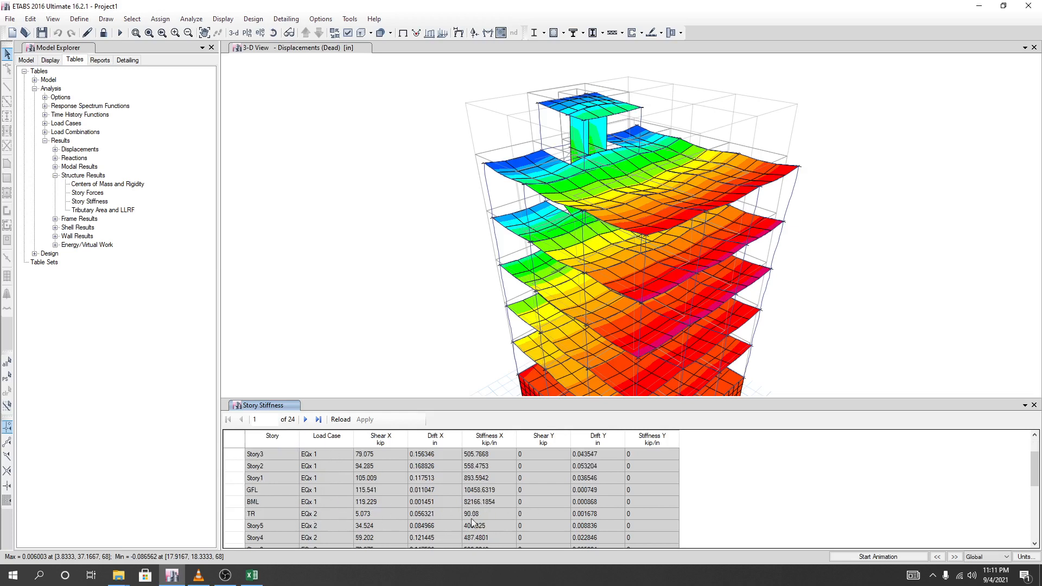
pyautogui.scroll(2, 477, 513)
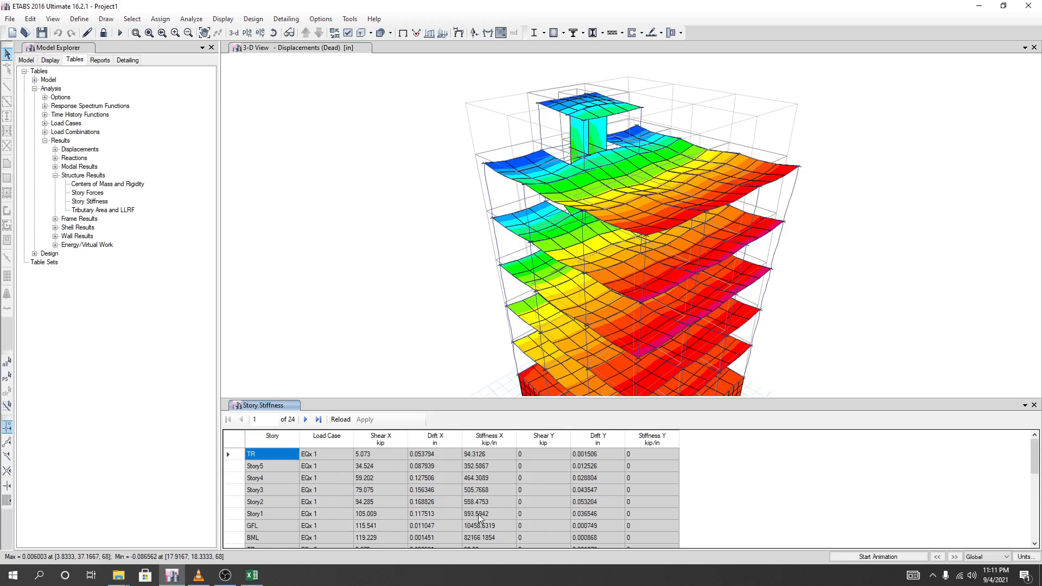
pyautogui.scroll(-2, 483, 513)
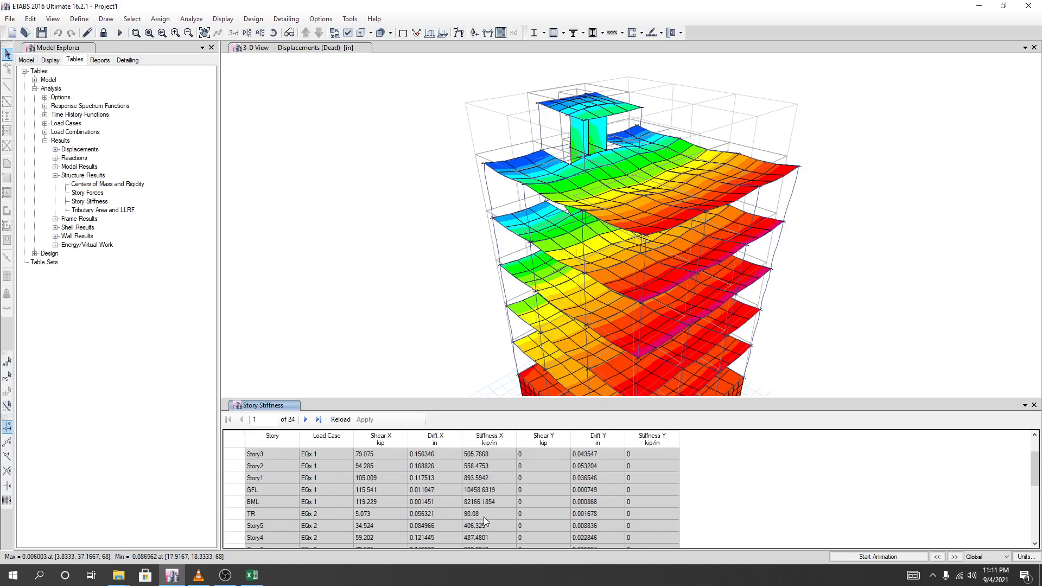
pyautogui.scroll(-1, 478, 513)
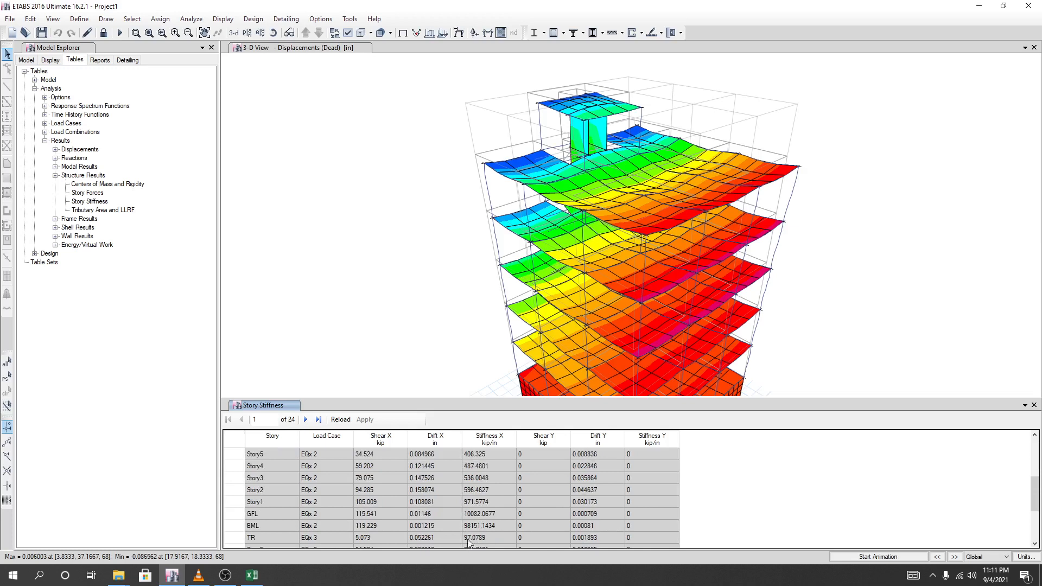
pyautogui.scroll(-2, 478, 537)
pyautogui.scroll(-1, 481, 513)
pyautogui.scroll(5, 481, 513)
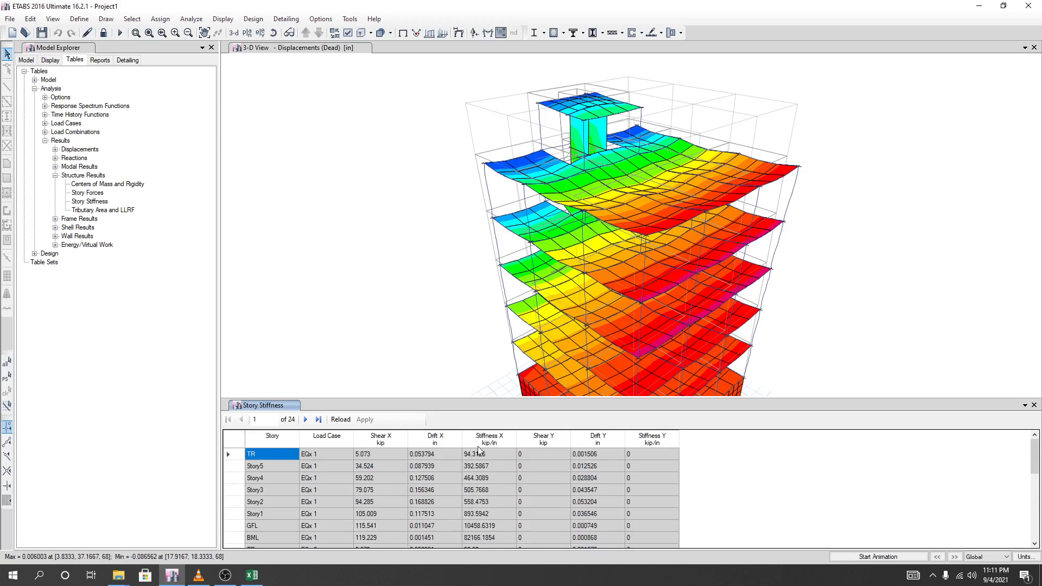
pyautogui.scroll(-2, 483, 479)
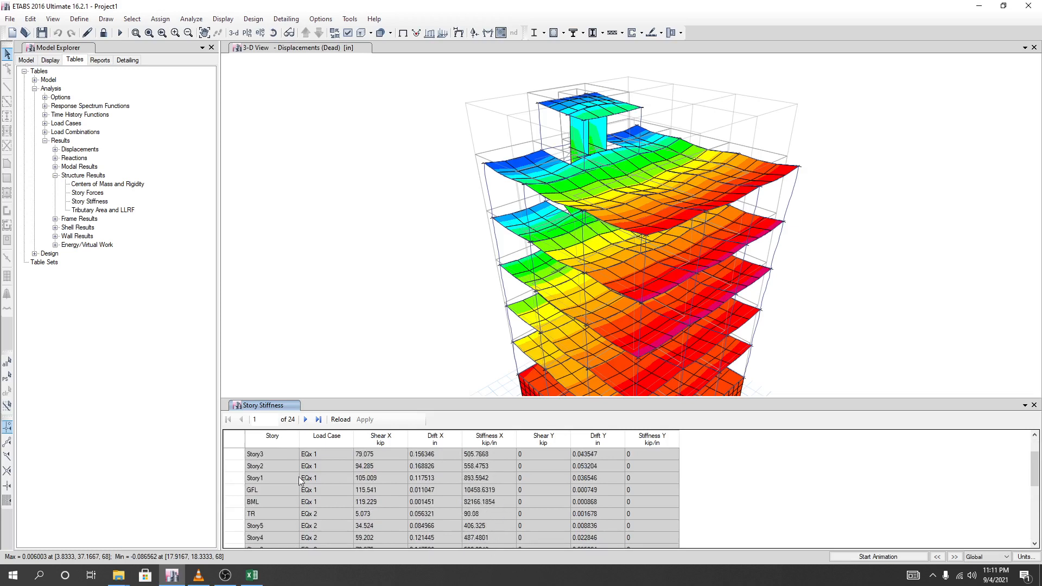
pyautogui.scroll(2, 318, 471)
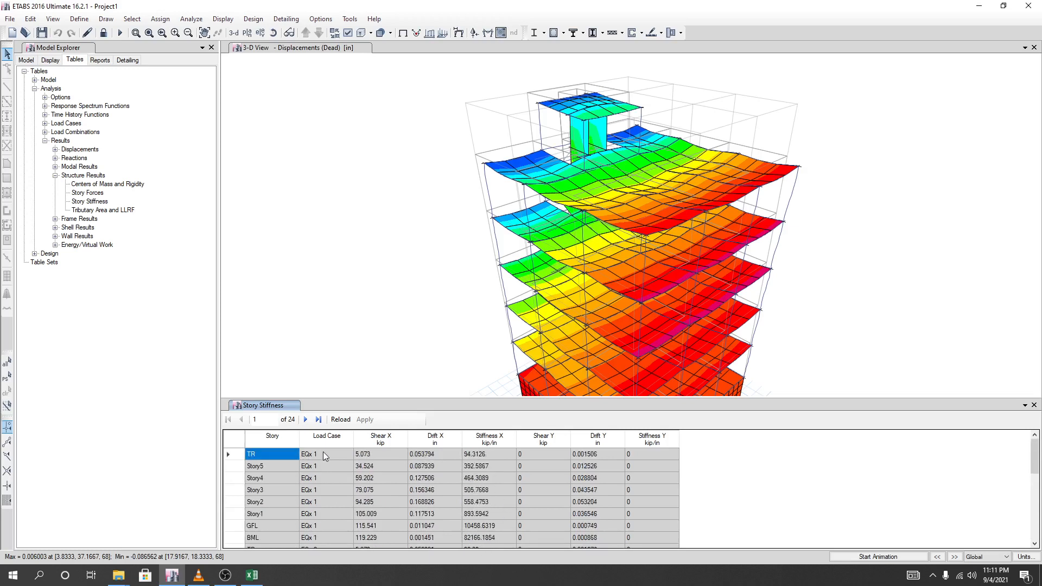
pyautogui.scroll(-2, 322, 532)
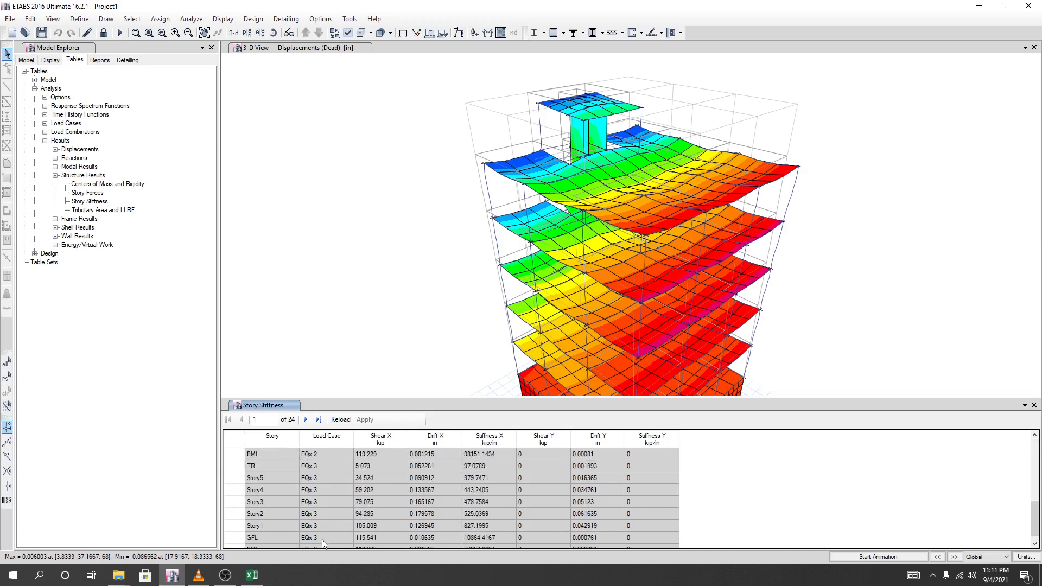
pyautogui.scroll(2, 327, 539)
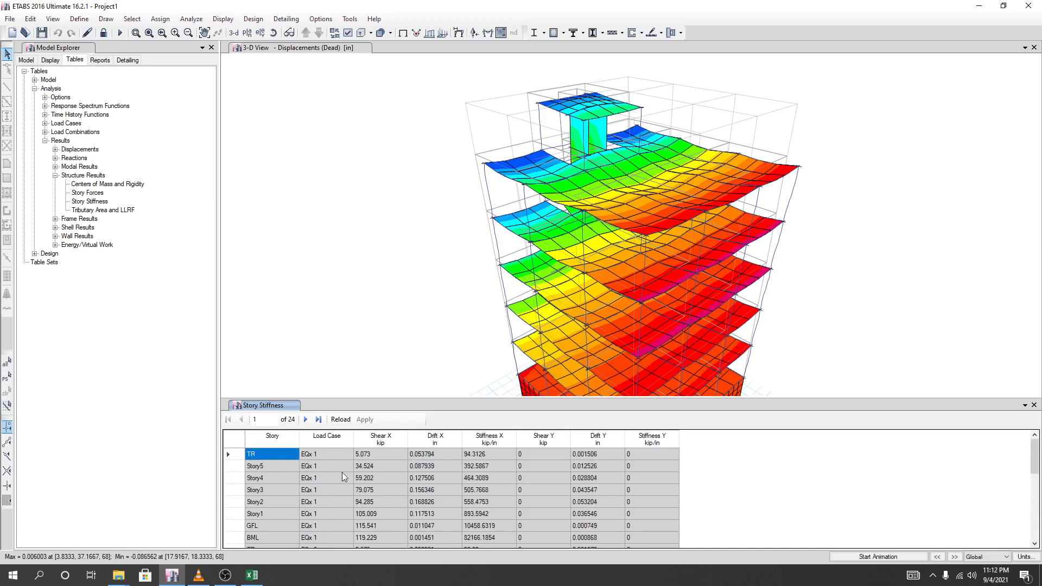
# Copy the Stiffness X values of TR through BML for load case EQx 1 from the Story Stiffness table
pyautogui.moveTo(480, 455); pyautogui.dragTo(480, 532)
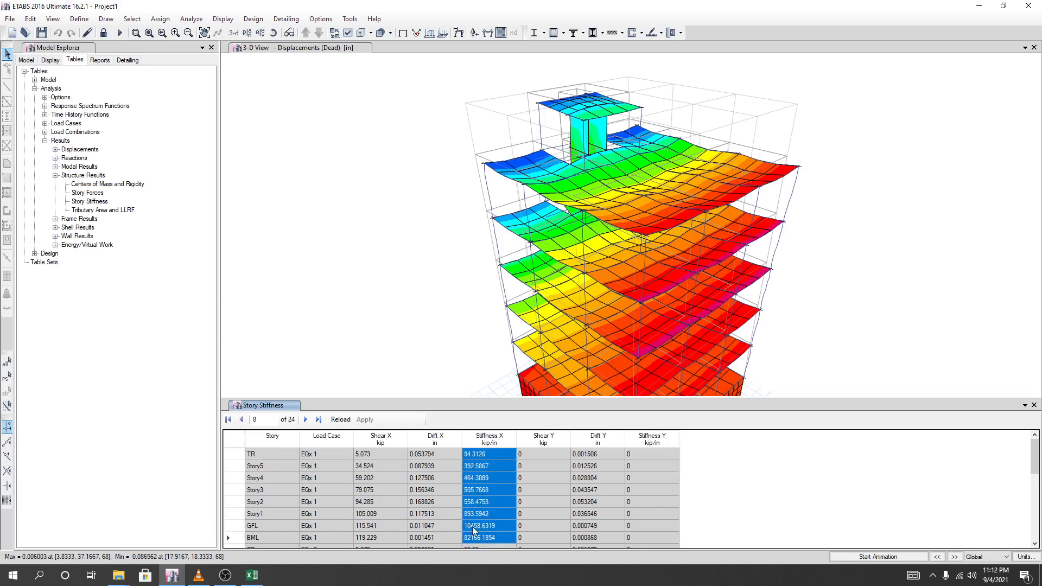
pyautogui.rightClick(498, 471)
pyautogui.click(497, 480)
# Switch to Excel and paste the copied stiffness values into the Stiffness X-Direction column from D15 with destination formatting
pyautogui.click(252, 575)
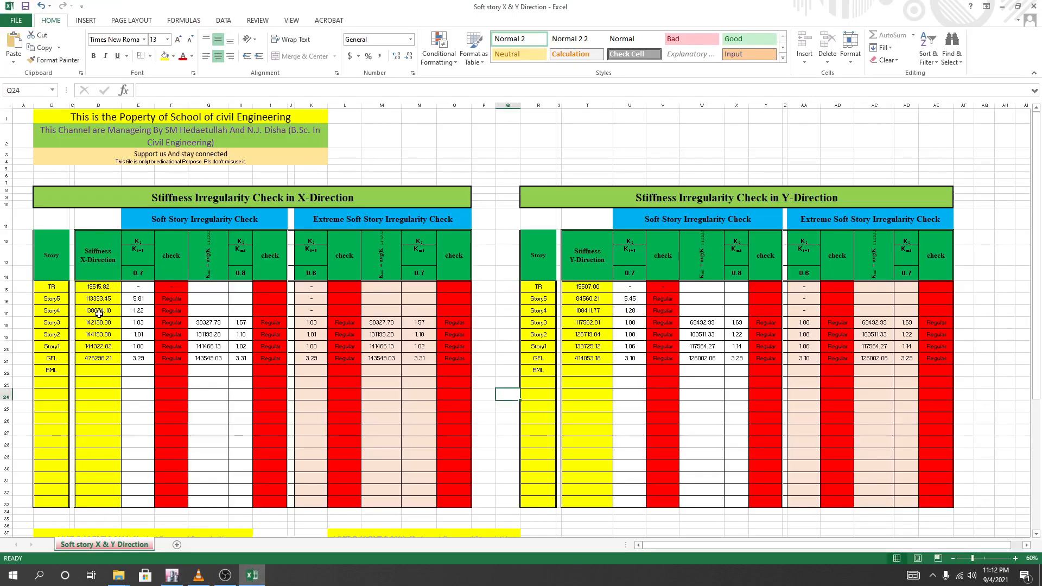
pyautogui.click(97, 286)
pyautogui.rightClick(96, 286)
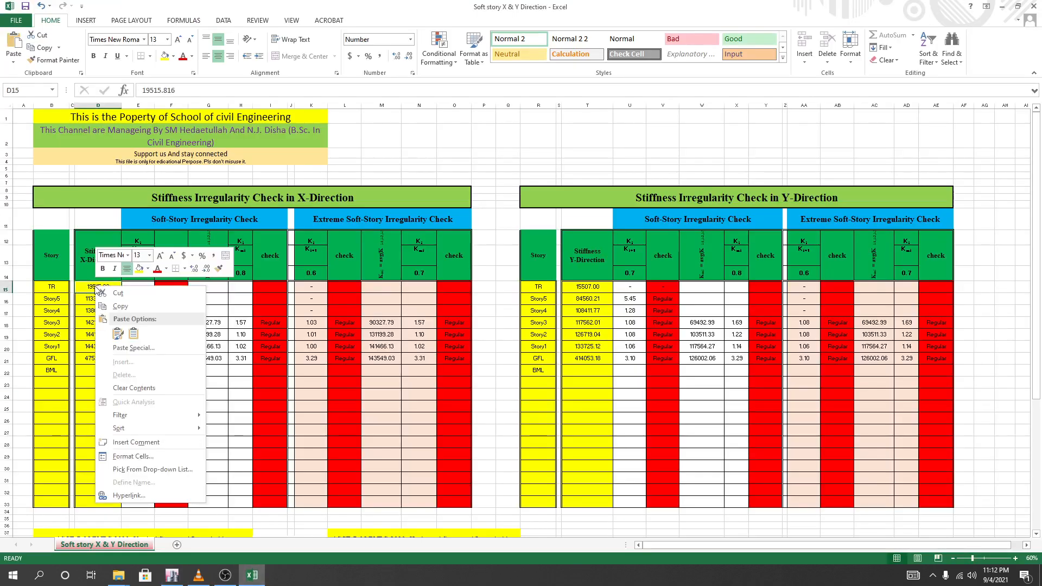
pyautogui.click(136, 334)
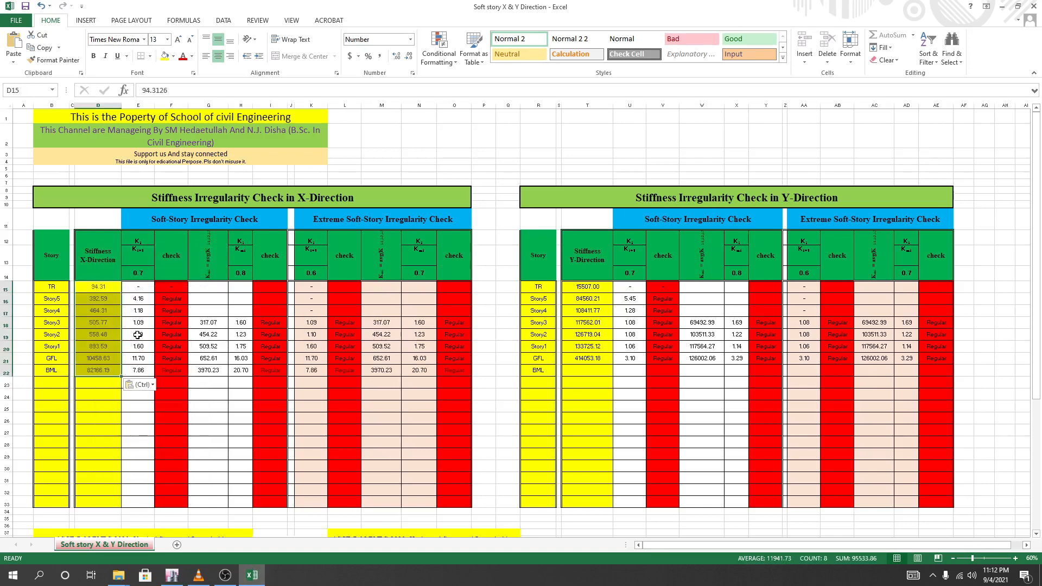
pyautogui.click(217, 421)
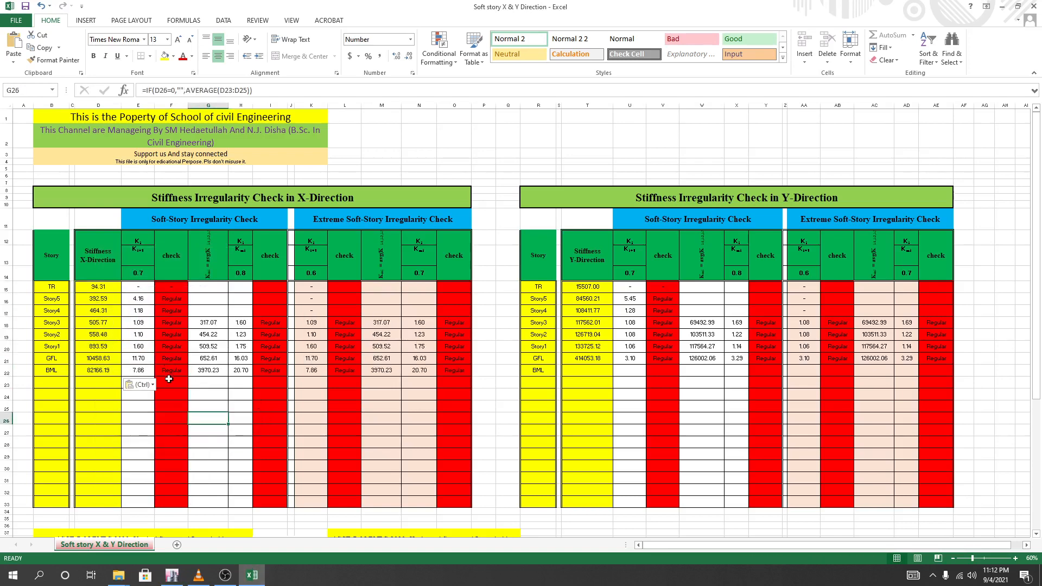
pyautogui.click(499, 433)
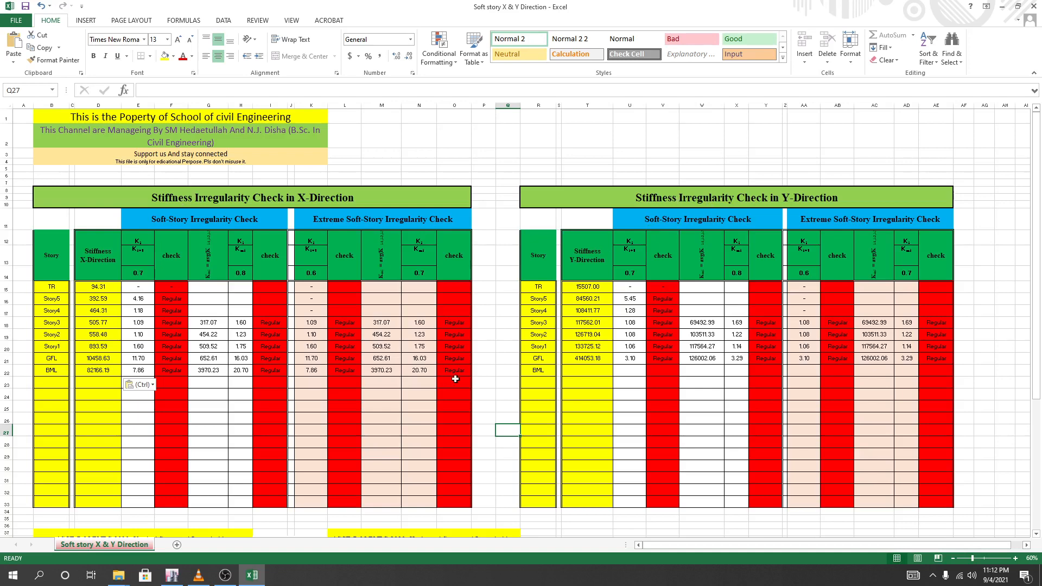
# Switch to ETABS and filter the Story Stiffness table by load case to show only EQy 1
pyautogui.click(171, 575)
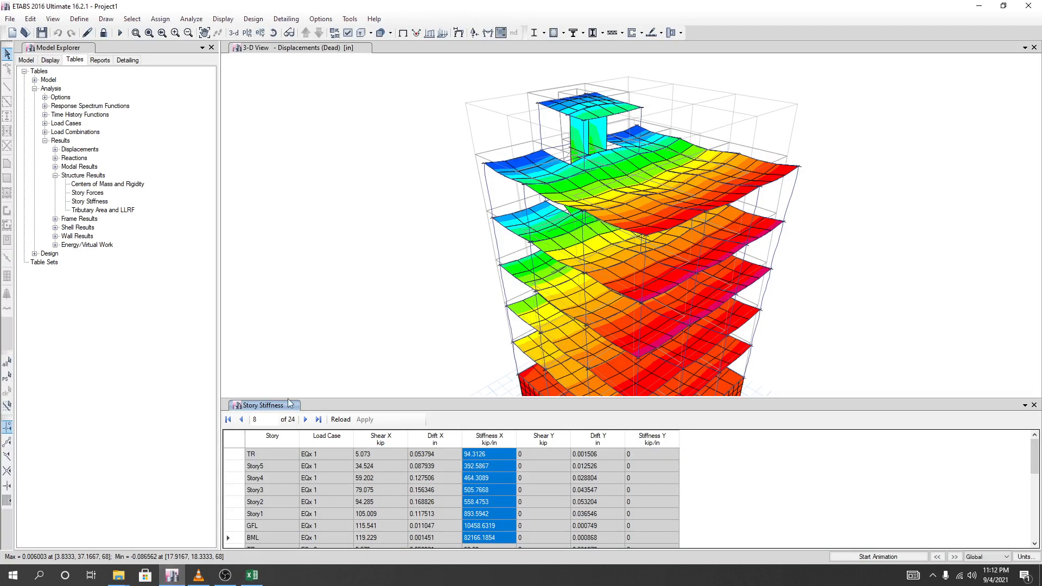
pyautogui.click(374, 444)
pyautogui.click(333, 439)
pyautogui.click(333, 439)
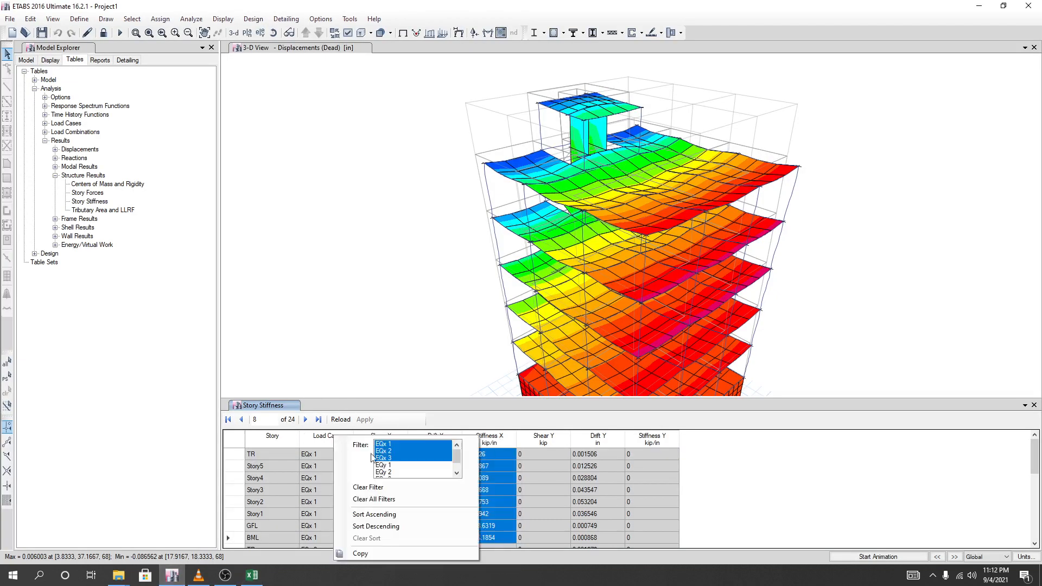
pyautogui.click(390, 465)
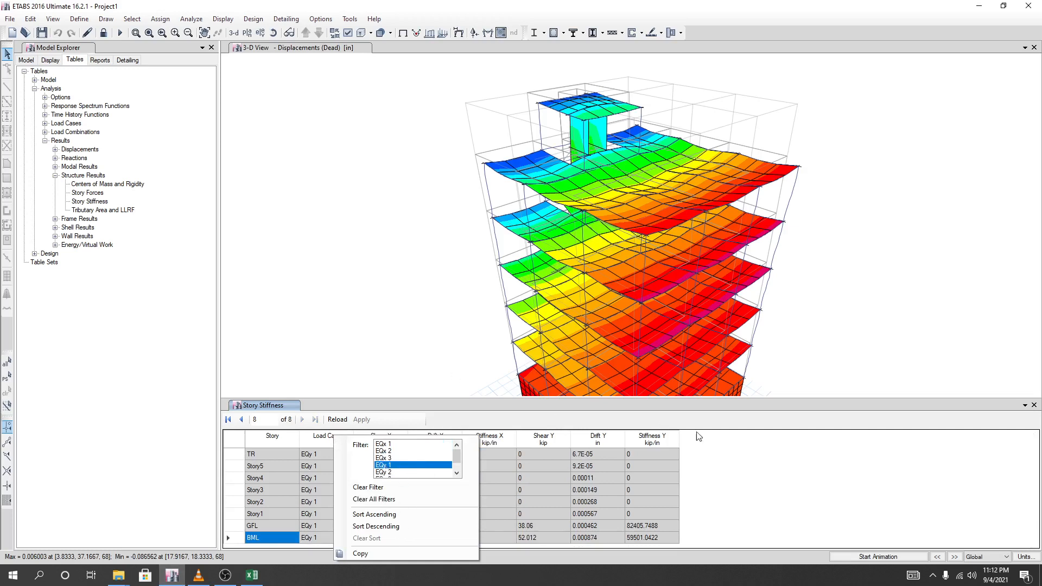
pyautogui.click(740, 483)
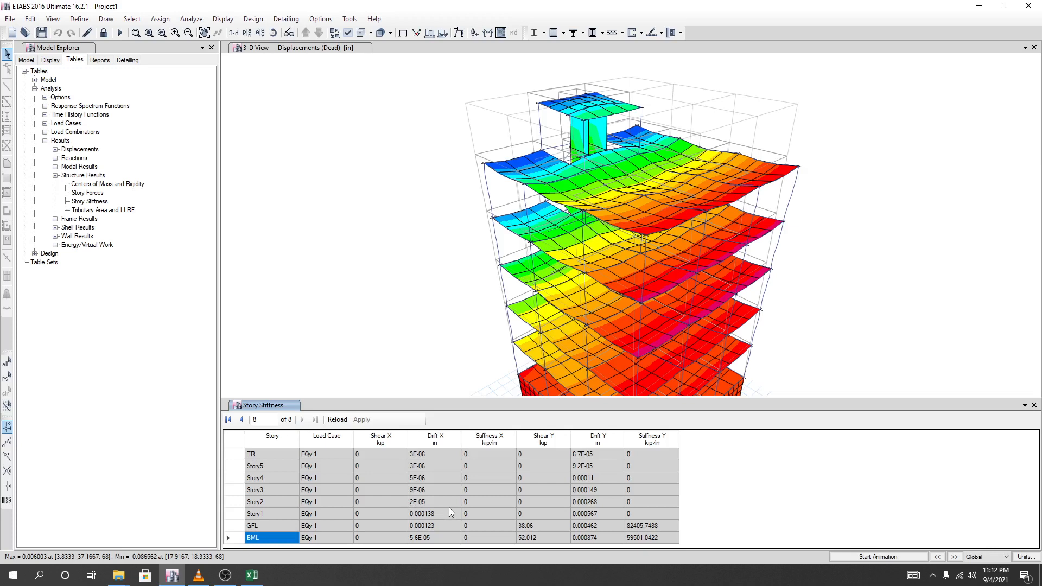
# Check the Story Stiffness table under load cases EQy 2 and EQy 3, leaving the load case filter on EQy 3
pyautogui.click(326, 440)
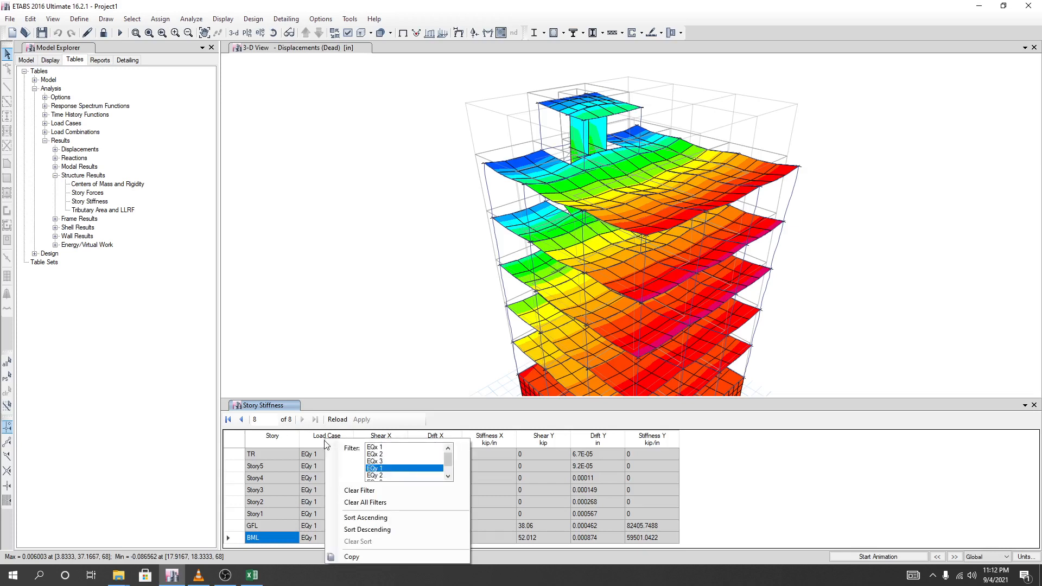
pyautogui.click(382, 462)
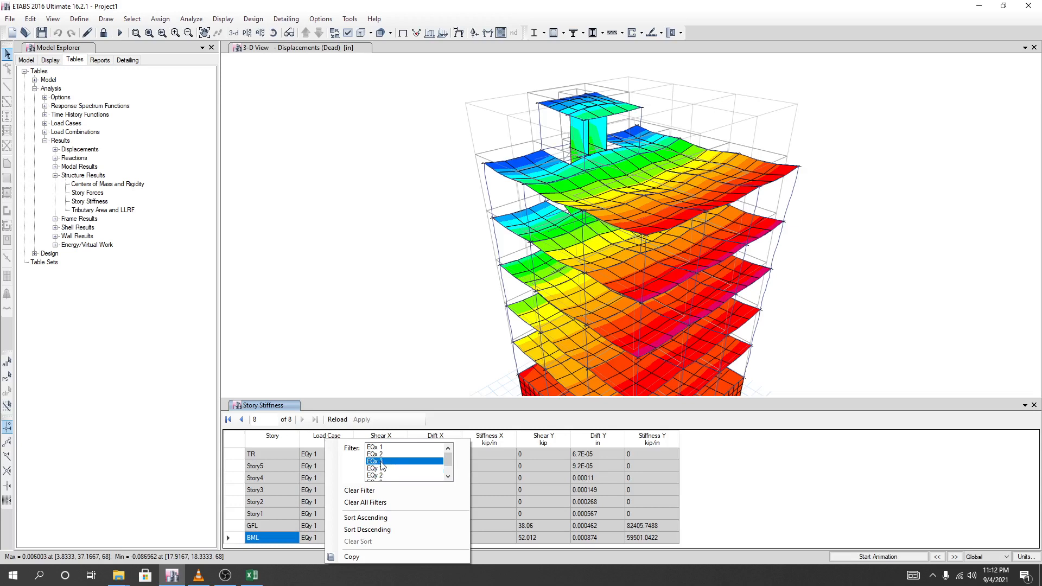
pyautogui.moveTo(382, 462)
pyautogui.mouseDown()
pyautogui.moveTo(383, 477)
pyautogui.moveTo(380, 462)
pyautogui.mouseUp()
pyautogui.click(380, 462)
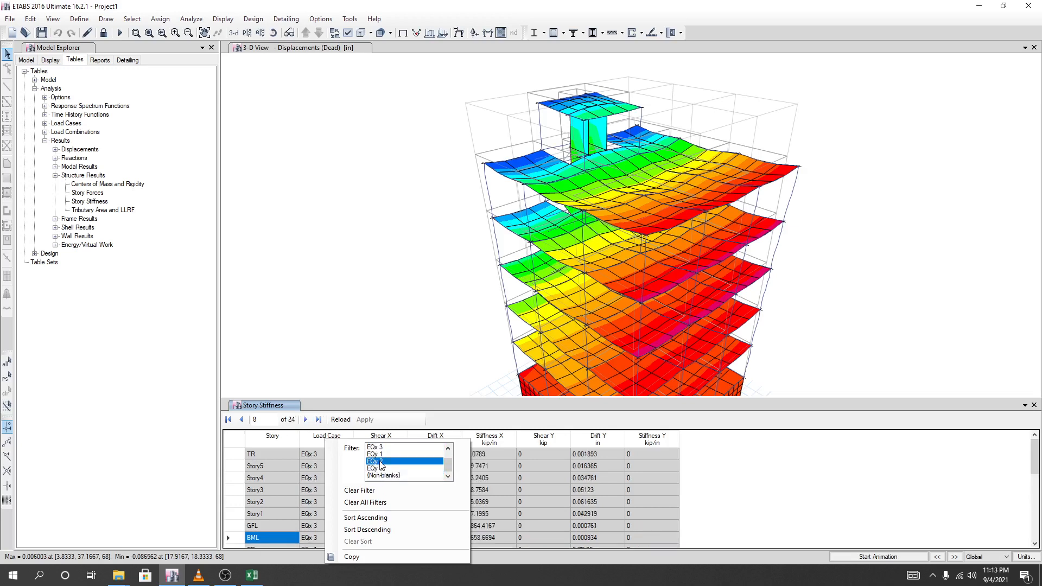
pyautogui.click(384, 468)
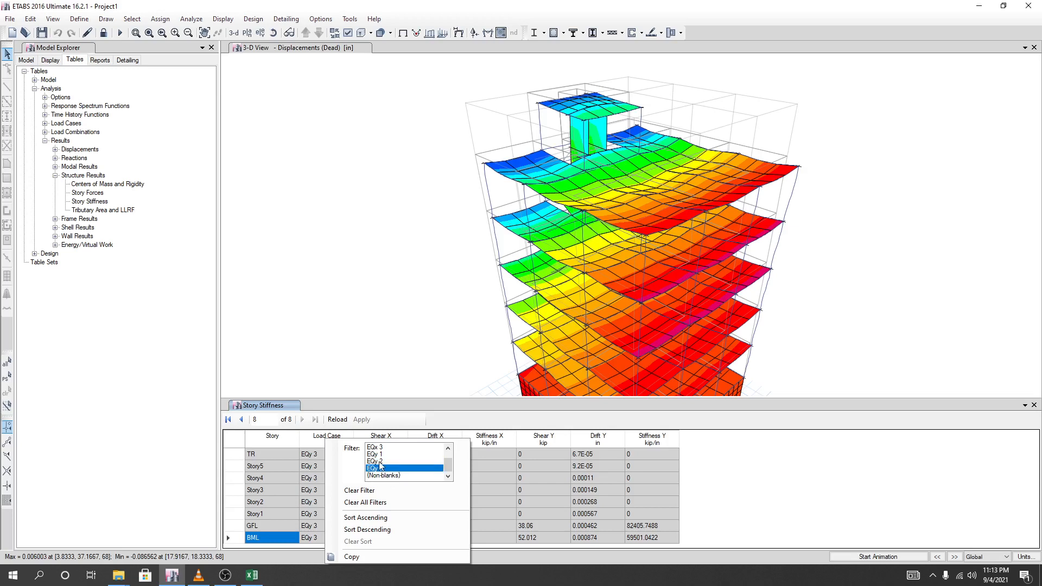
pyautogui.click(380, 455)
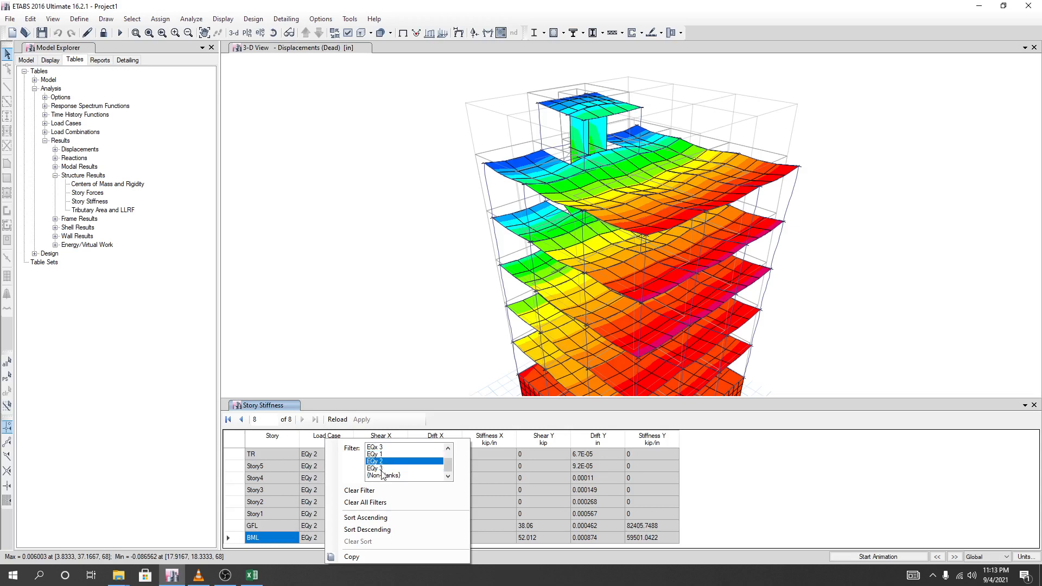
pyautogui.click(378, 467)
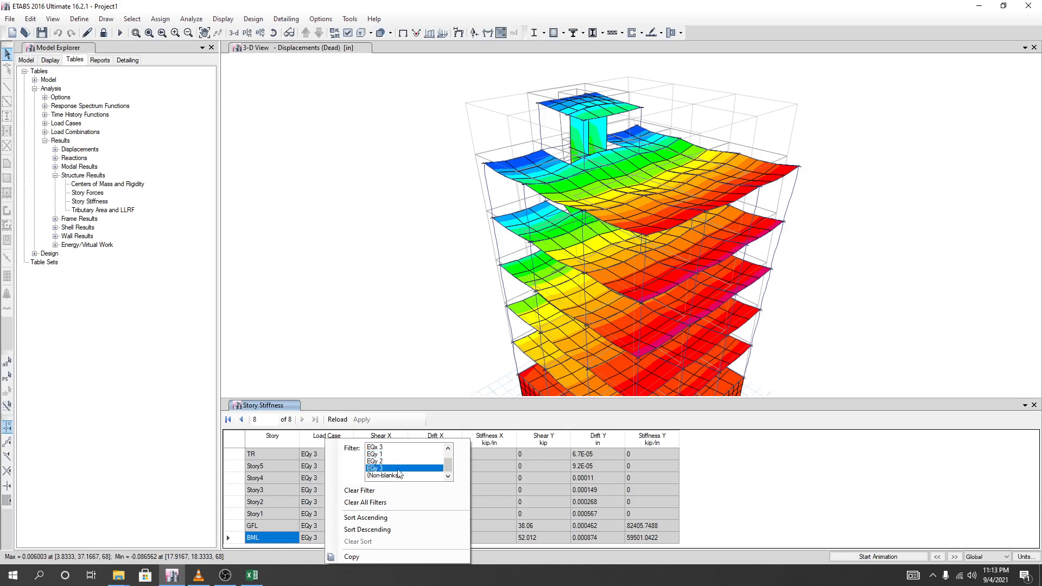
pyautogui.click(845, 510)
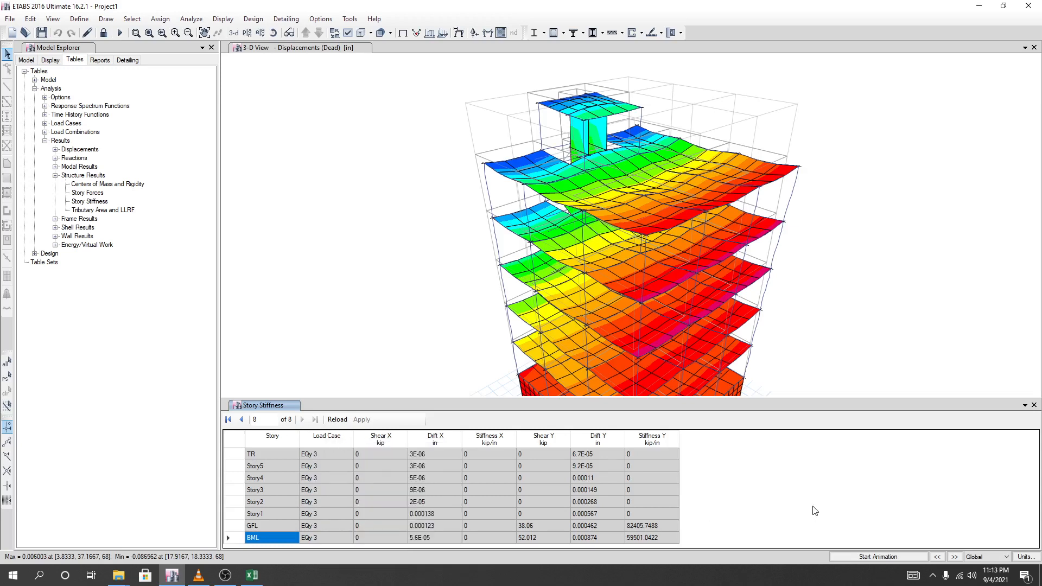
# Select the EQy 3 Stiffness Y values from TR to GFL, and switch to the Y-direction check table in Excel
pyautogui.click(636, 526)
pyautogui.click(642, 535)
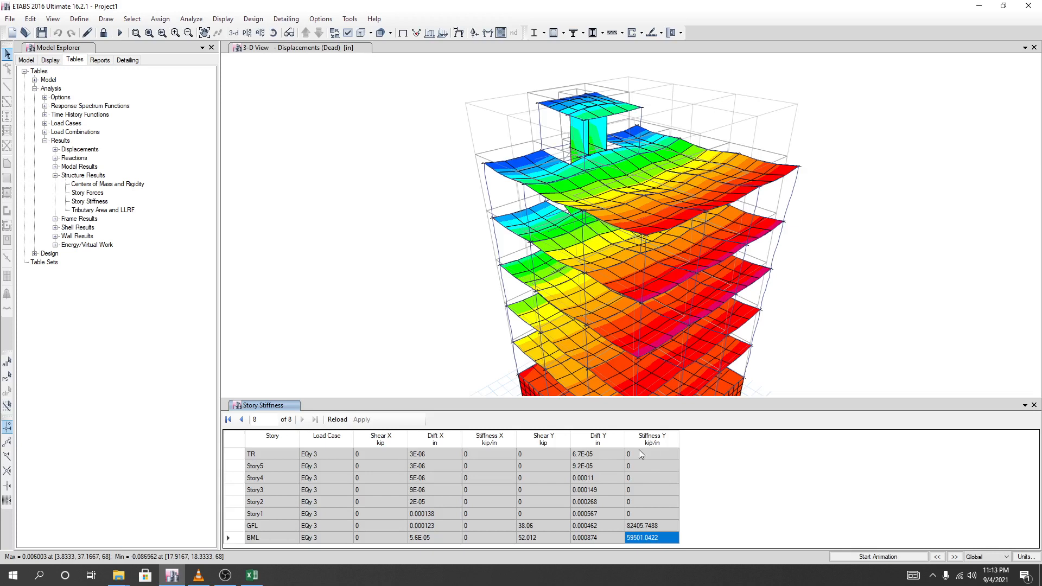
pyautogui.moveTo(640, 455); pyautogui.dragTo(659, 506)
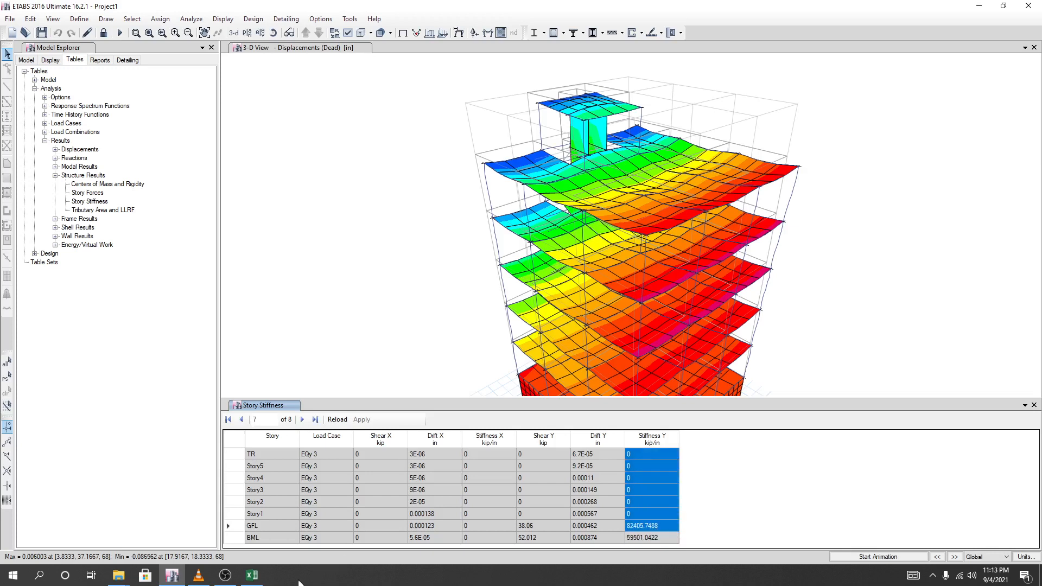
pyautogui.click(251, 576)
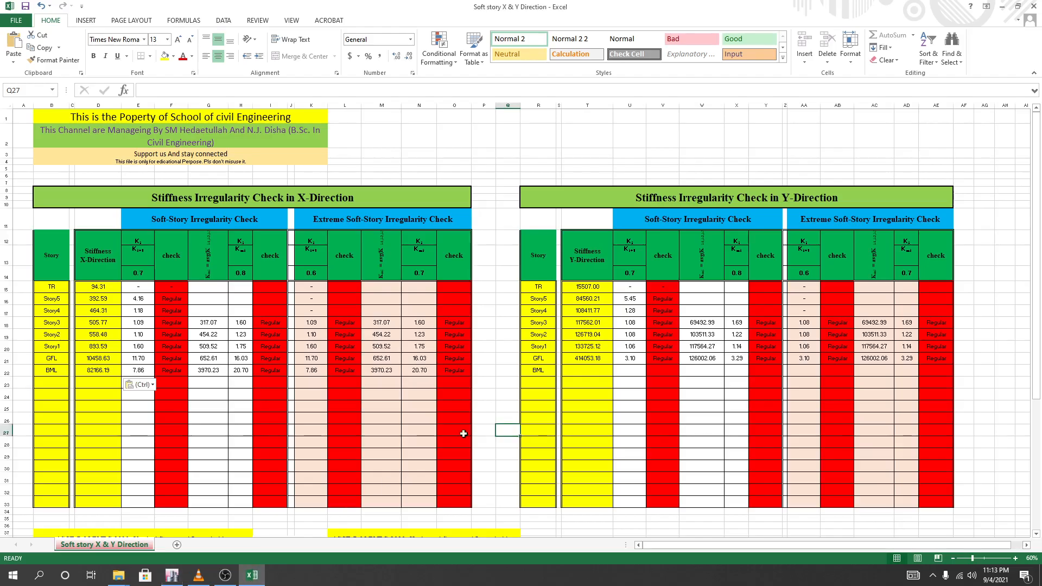
pyautogui.click(640, 415)
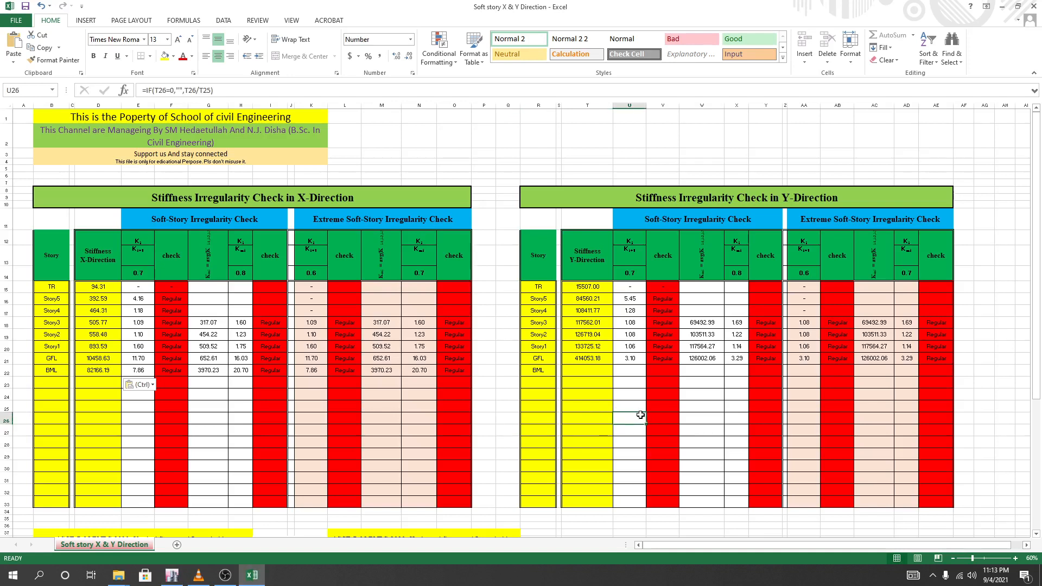